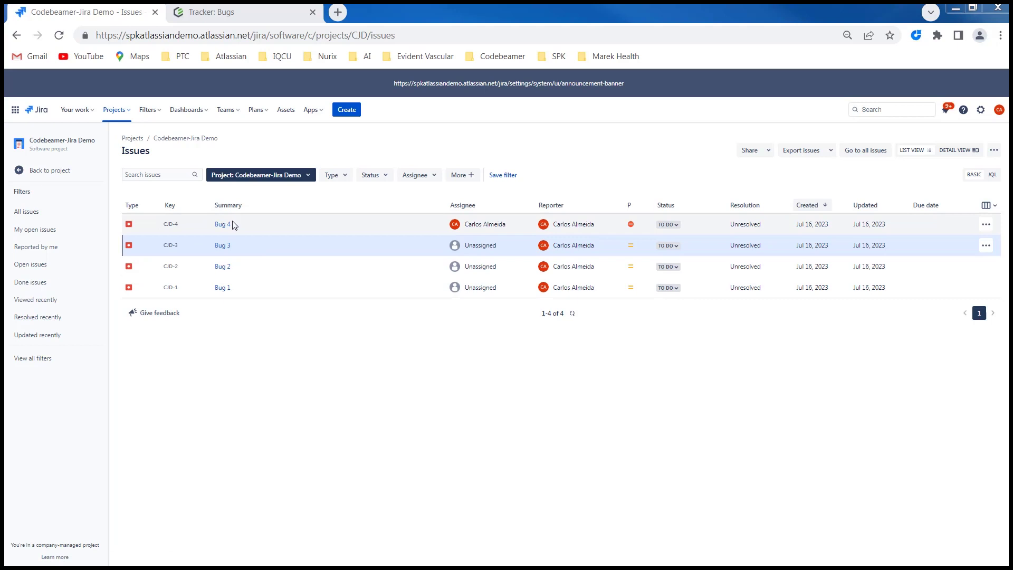
- Leave the Jira list of four Codebeamer-Jira Demo bugs for the codebeamer Project Browser window
key("alt+Tab")
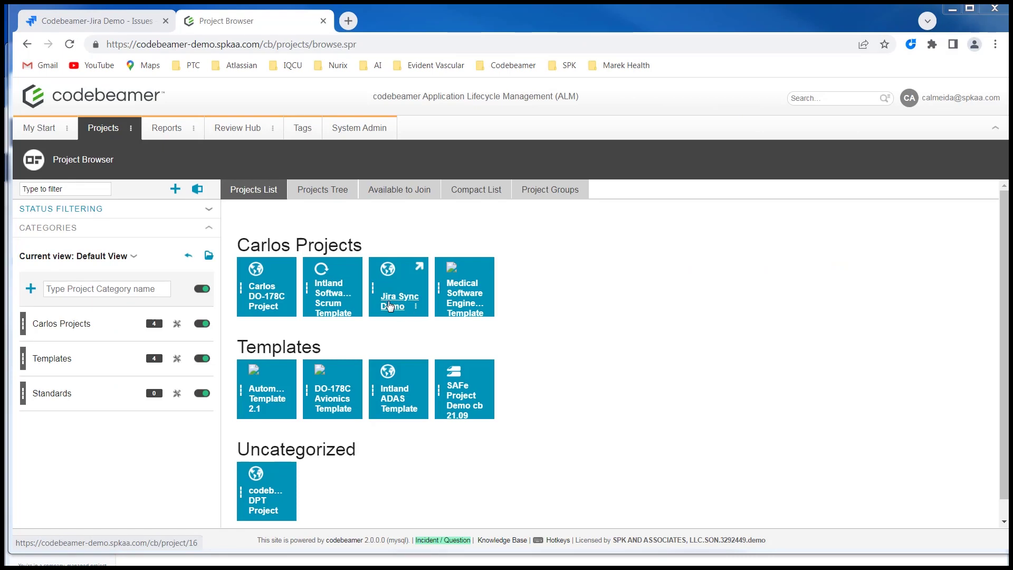
- Open the Jira Sync Demo project's Bugs tracker and choose Synchronize with JIRA from its more menu
left_click(415, 299)
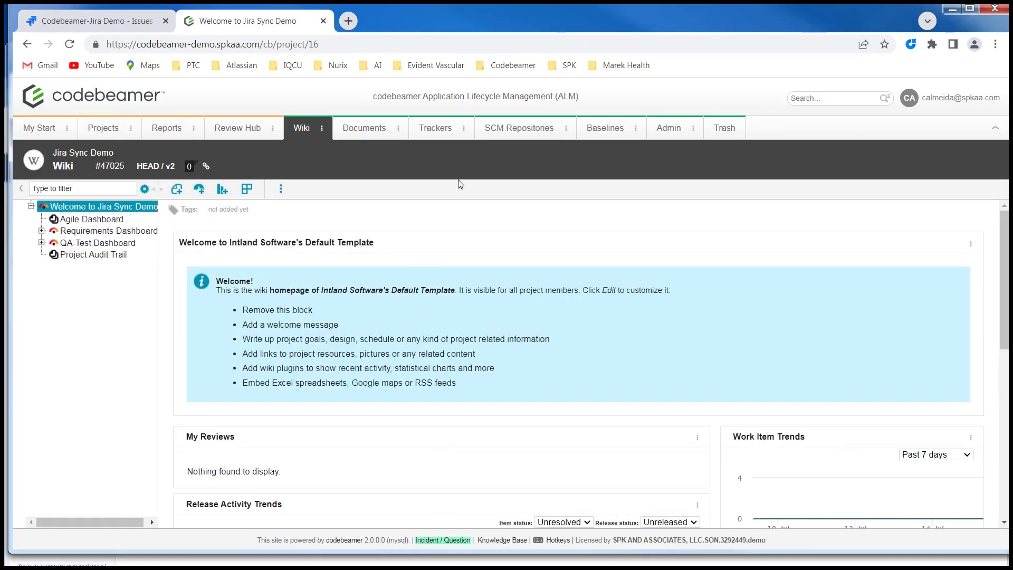
left_click(465, 130)
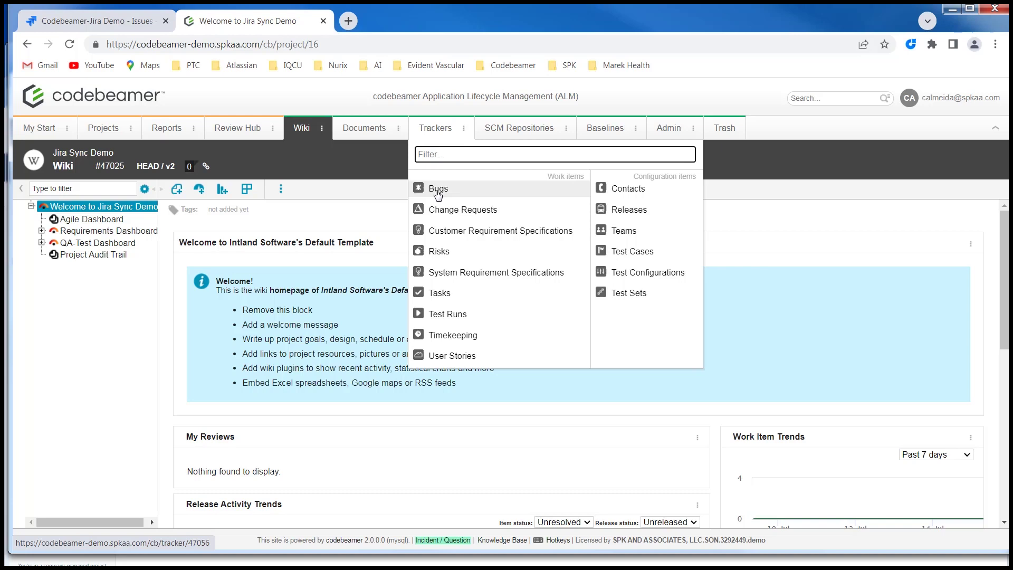
left_click(437, 192)
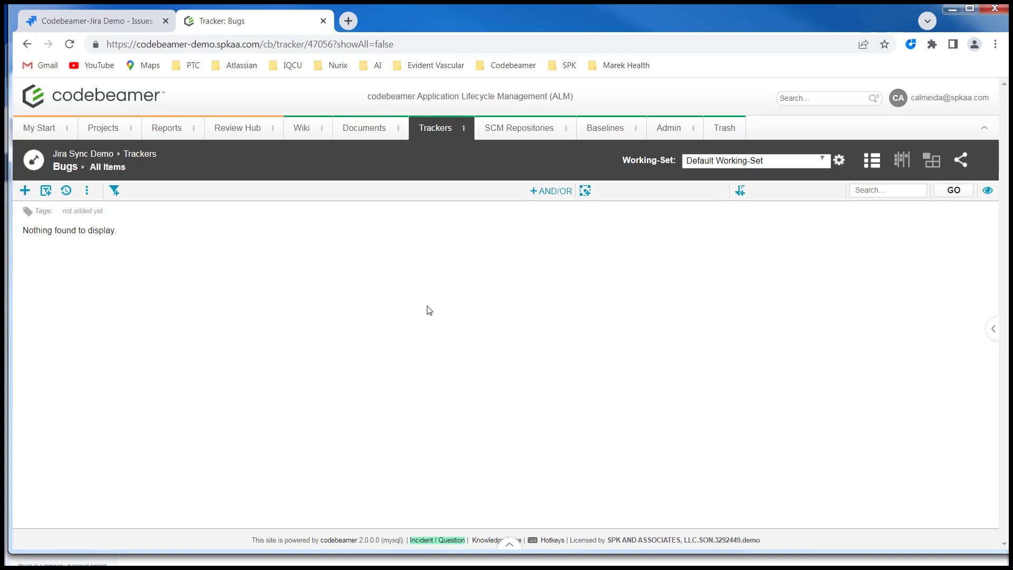
left_click(88, 195)
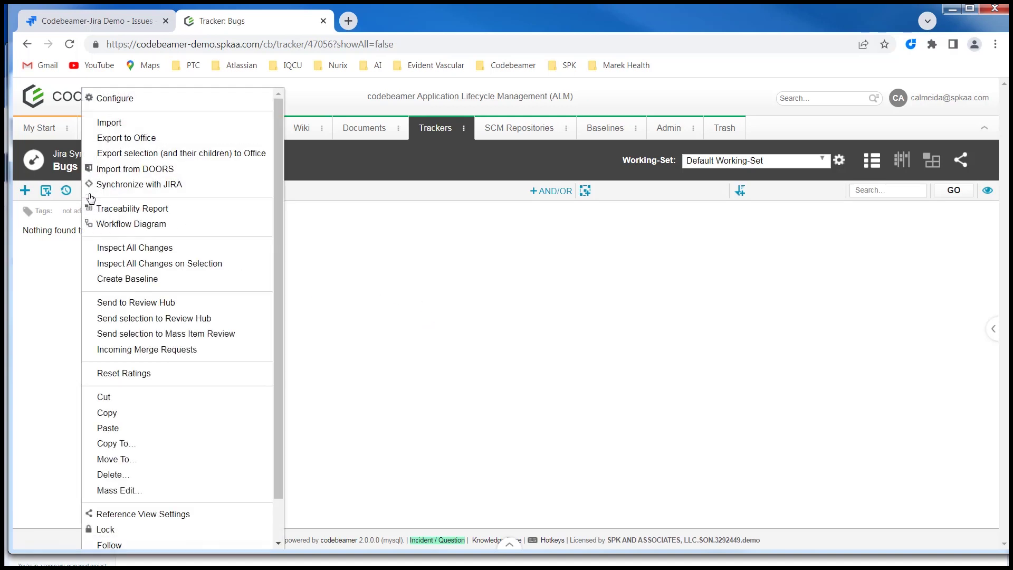
left_click(143, 190)
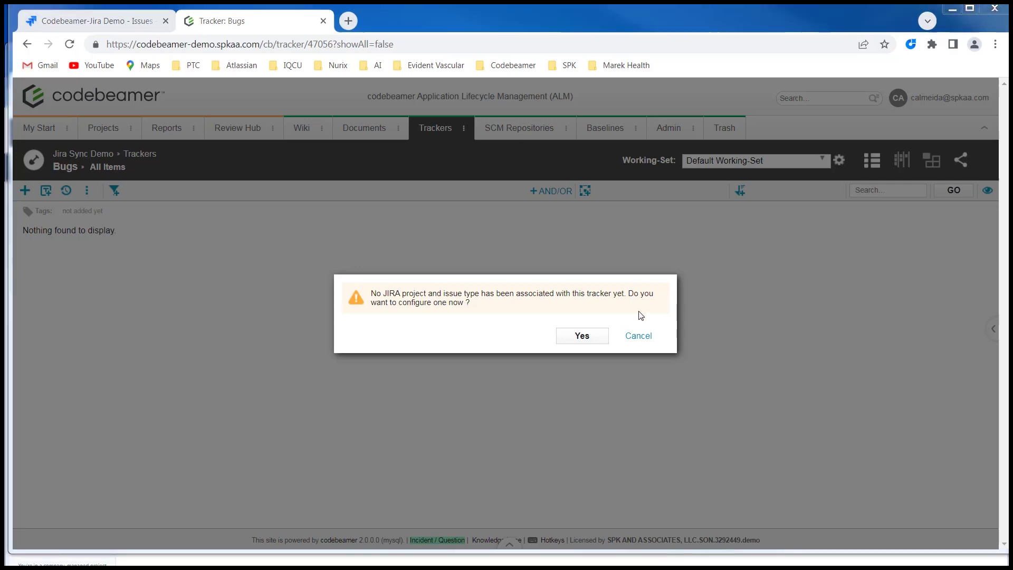
- Agree to configure a Jira project, then replace the autofilled password with the pasted Jira API token
left_click(583, 336)
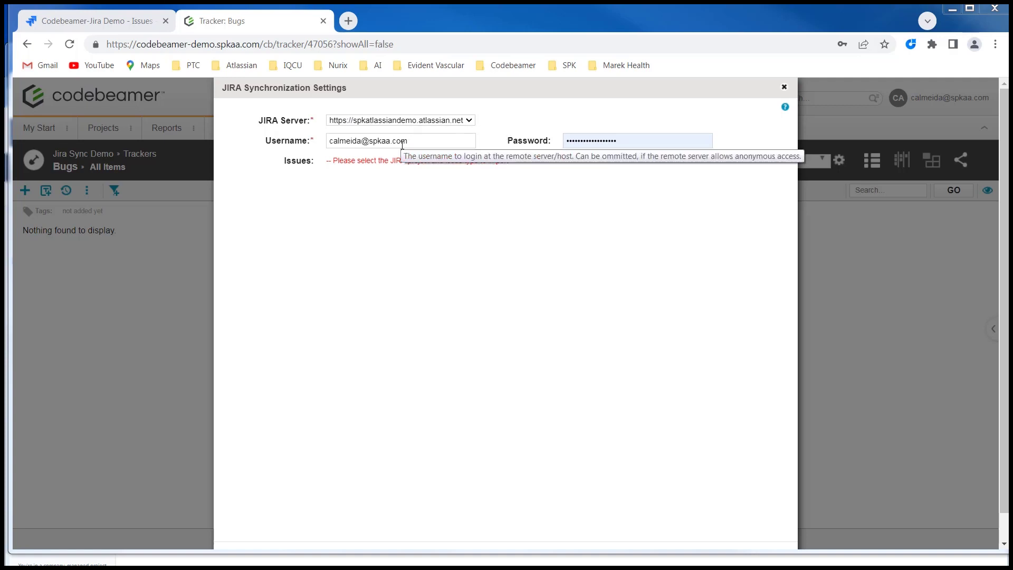
left_click(627, 141)
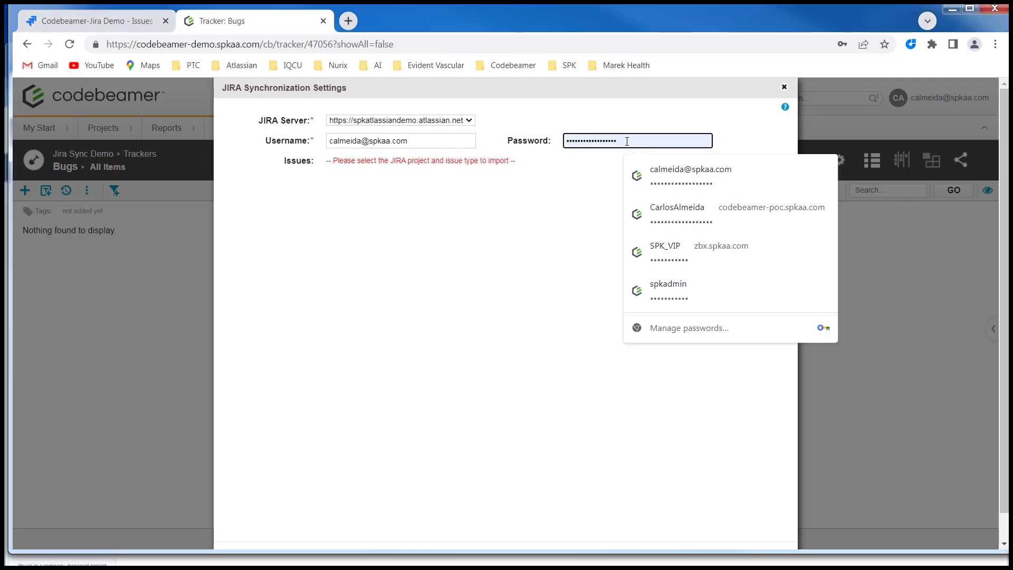
left_click_drag(626, 141, 530, 143)
key("BackSpace")
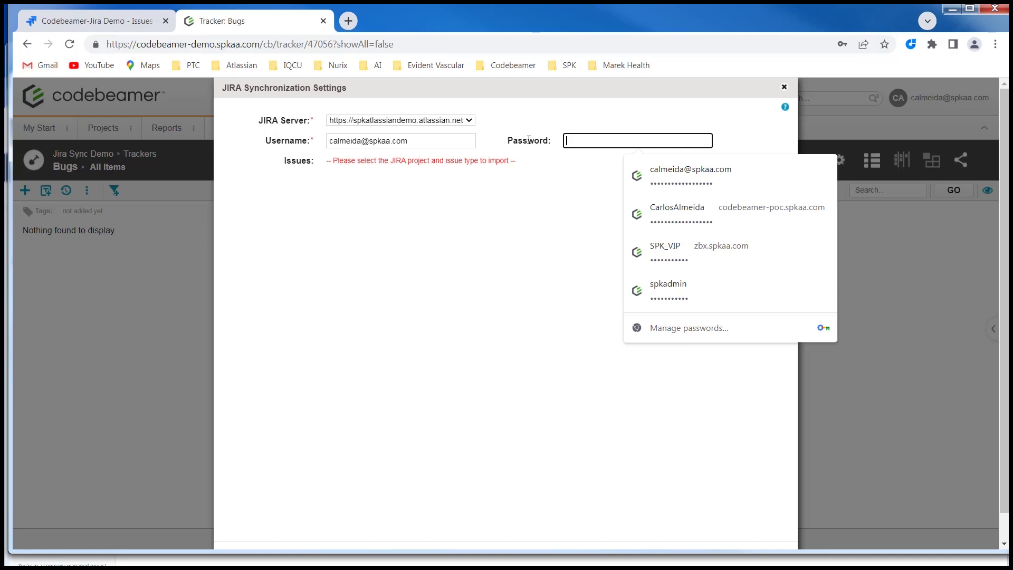
key("ctrl+v")
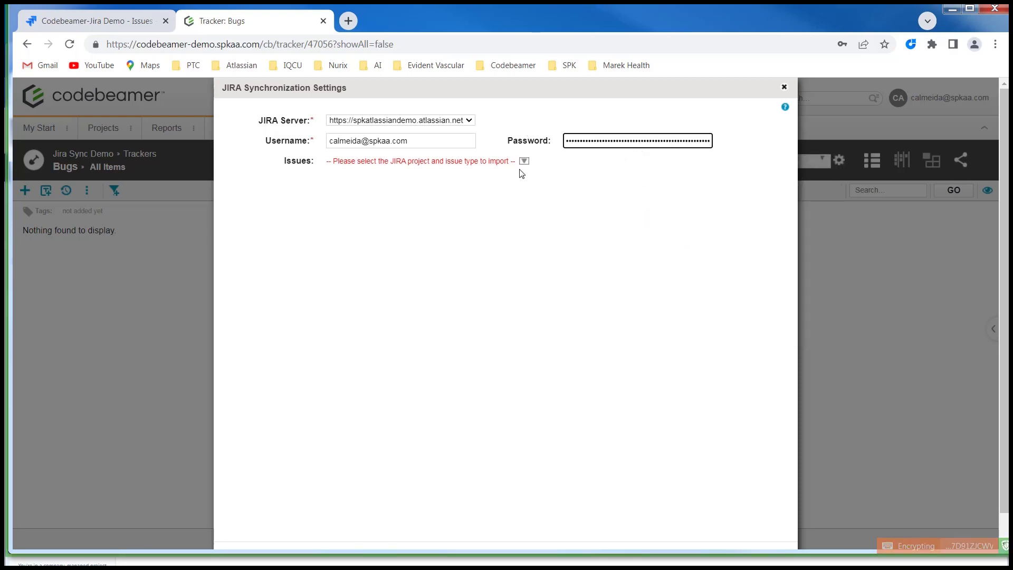
- In the Issues picker, expand Codebeamer-Jira Demo and select its Bug issue type
left_click(523, 162)
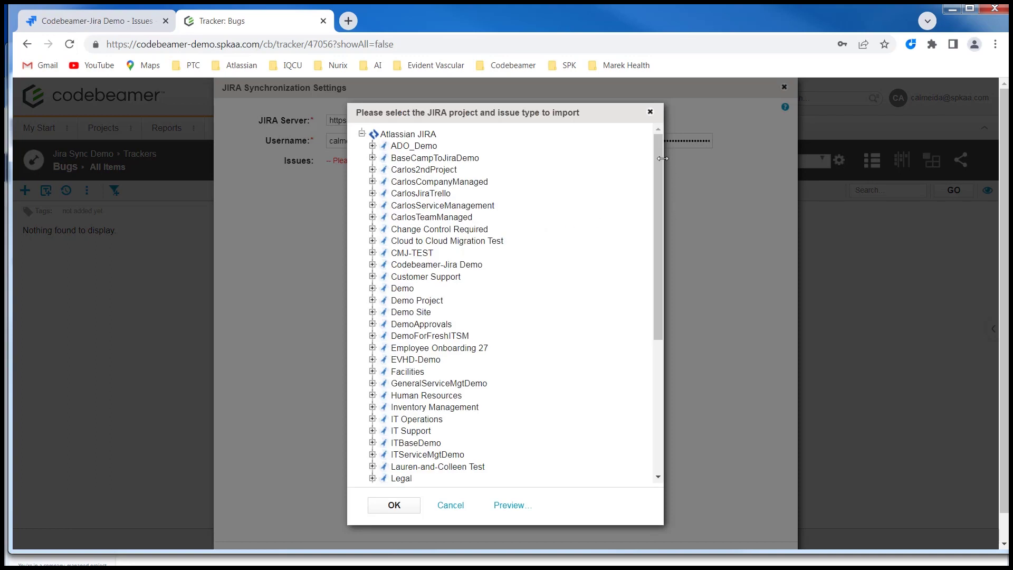
left_click_drag(658, 156, 659, 133)
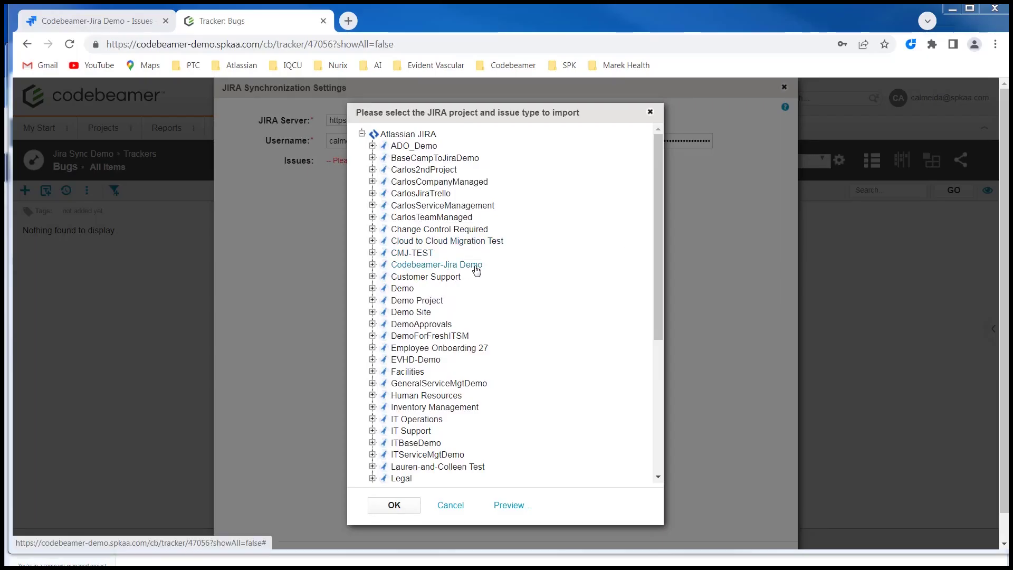
left_click(372, 265)
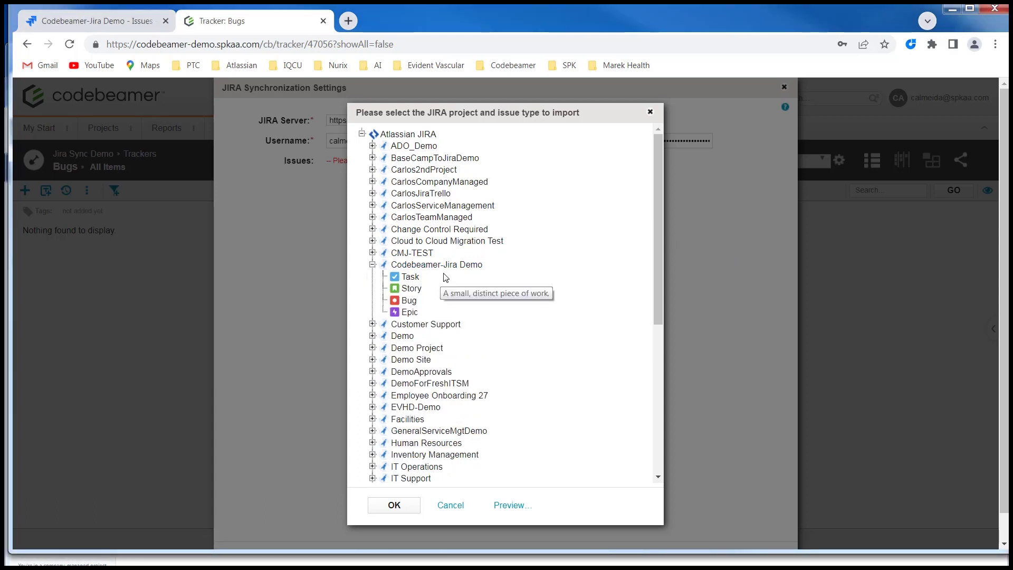
left_click(410, 302)
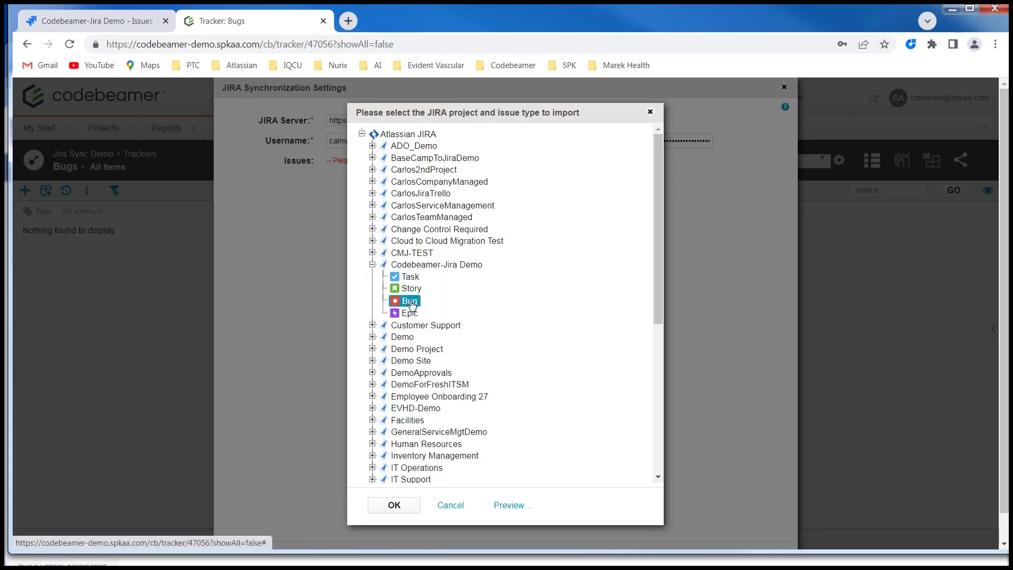
- Preview the four unresolved Codebeamer-Jira Demo bugs in a new Jira issue navigator tab
left_click(511, 506)
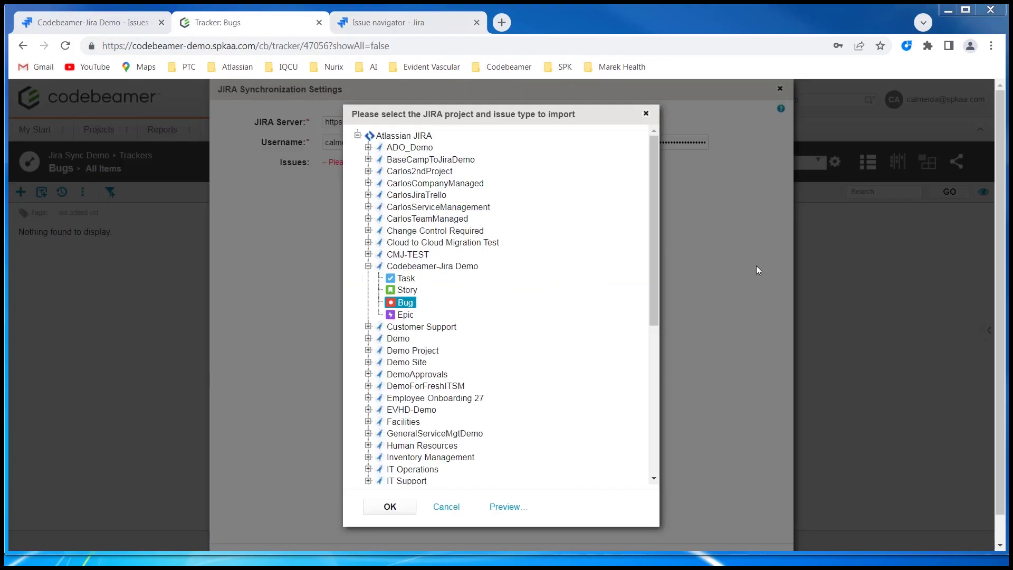
- Confirm Codebeamer-Jira Demo - Bug, set Direction to Synchronize Bi-directionally, and tick the Users reference
left_click(395, 510)
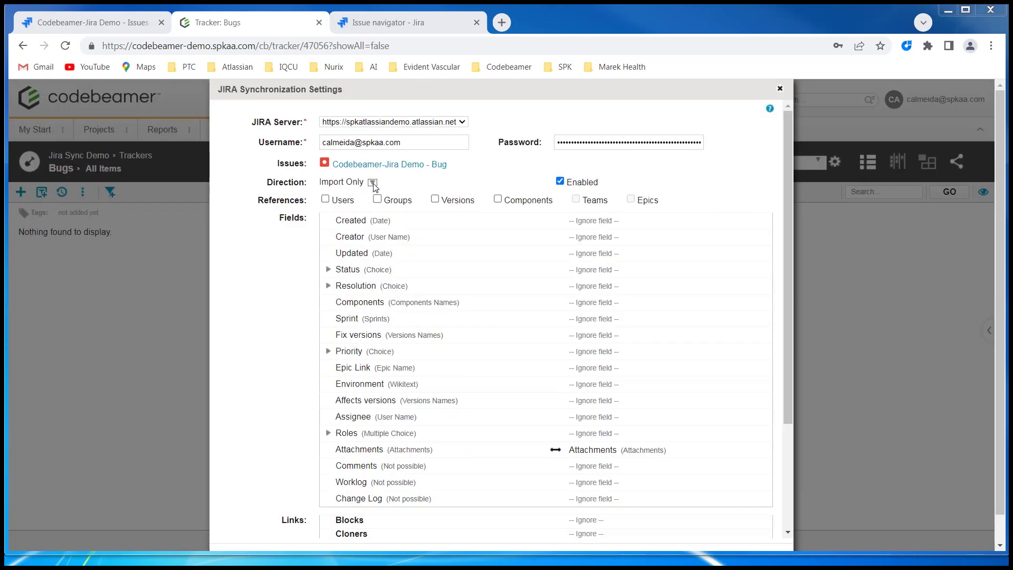
left_click(373, 184)
left_click(429, 182)
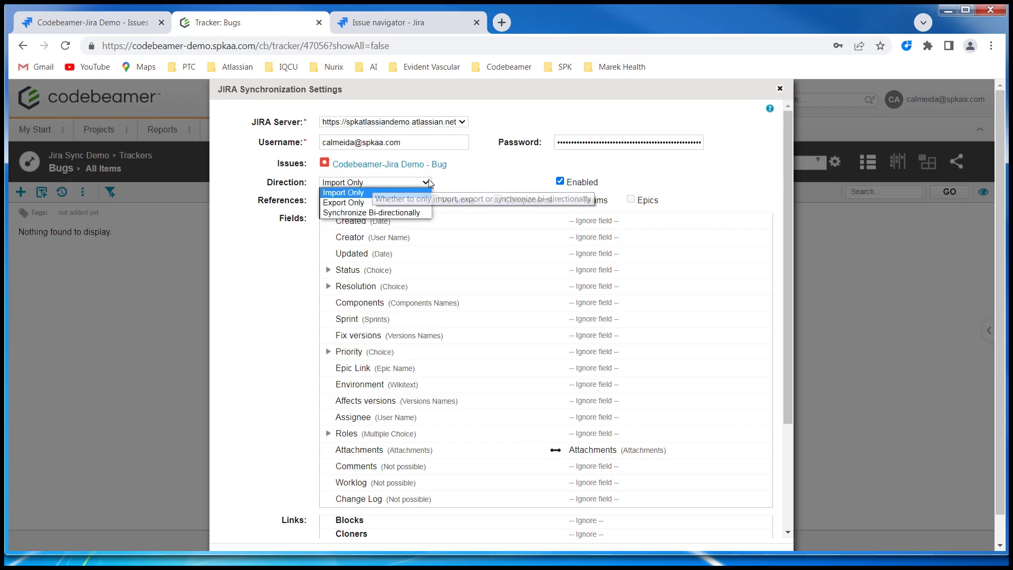
left_click(399, 213)
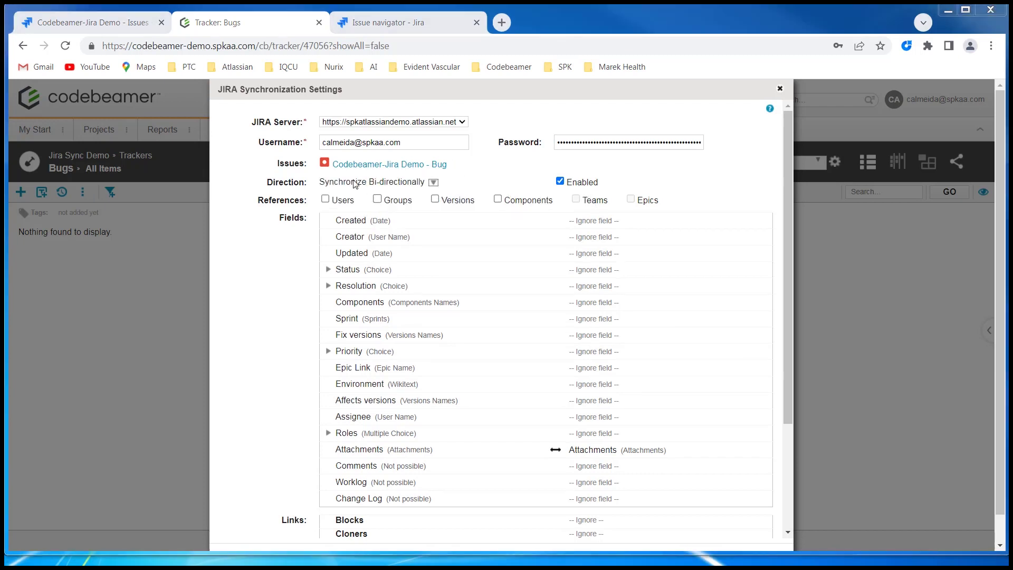
left_click(326, 199)
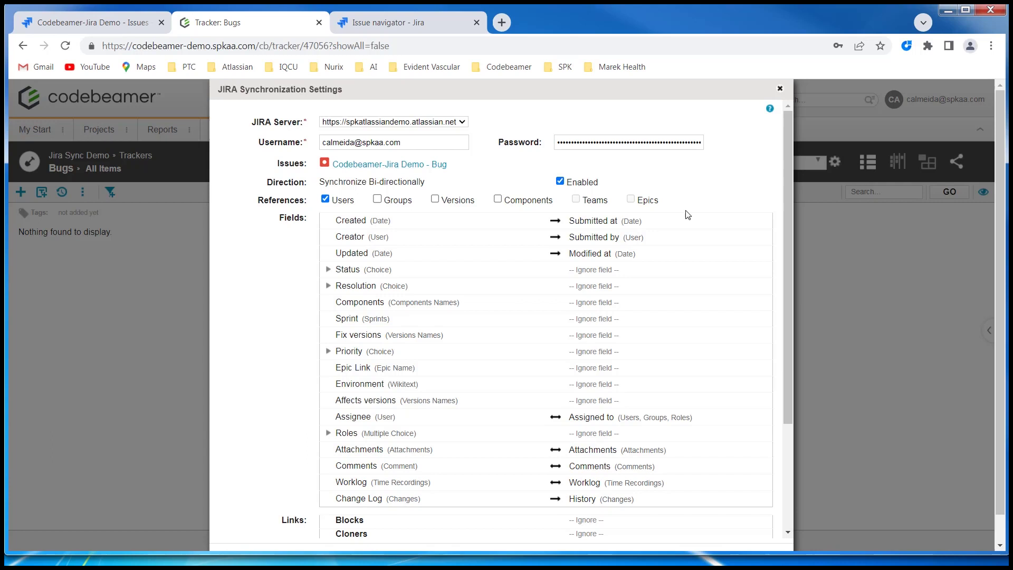
- Map the Jira Status field to the tracker's Status field
left_click(328, 270)
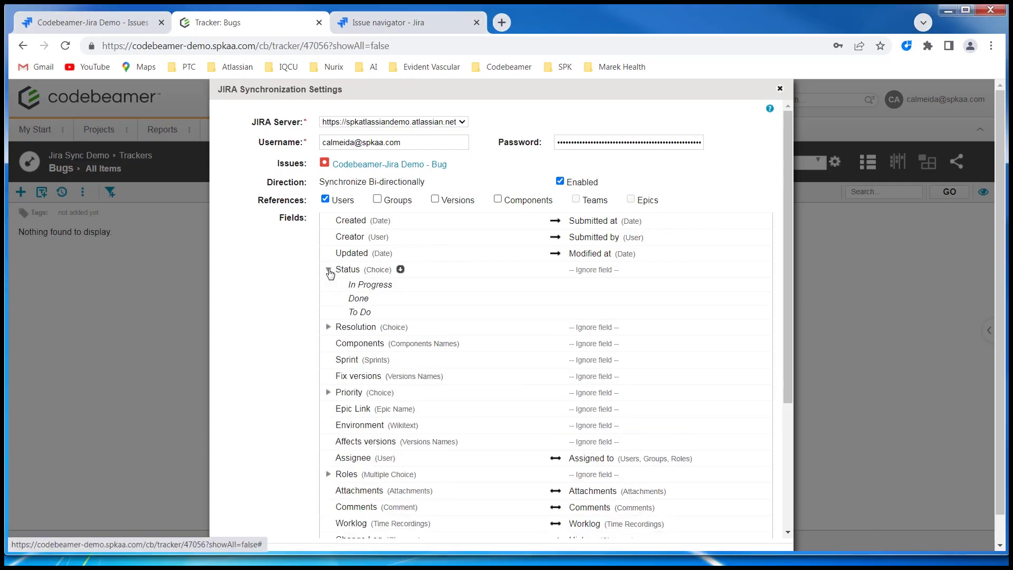
left_click(629, 271)
left_click(656, 271)
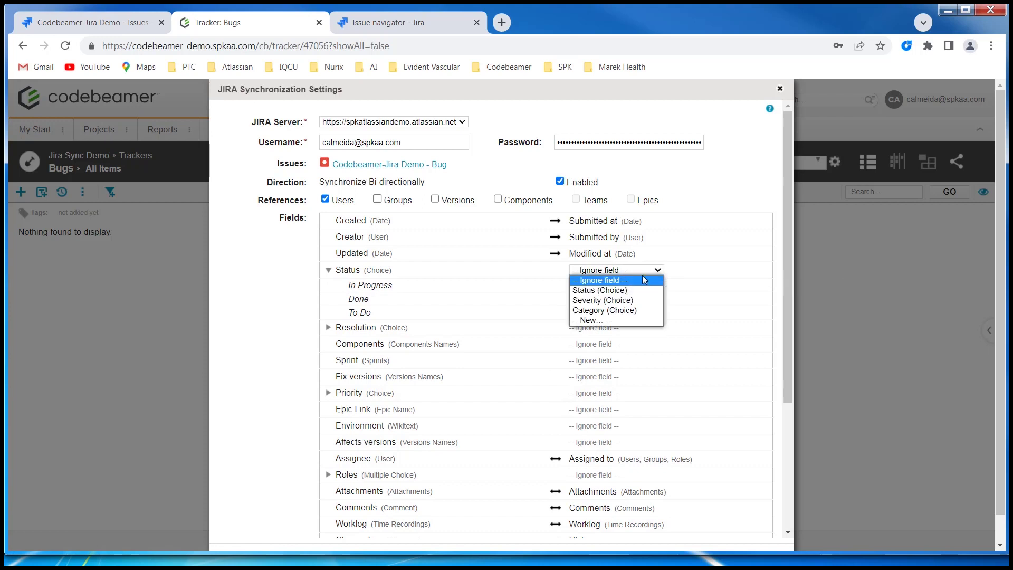
left_click(622, 290)
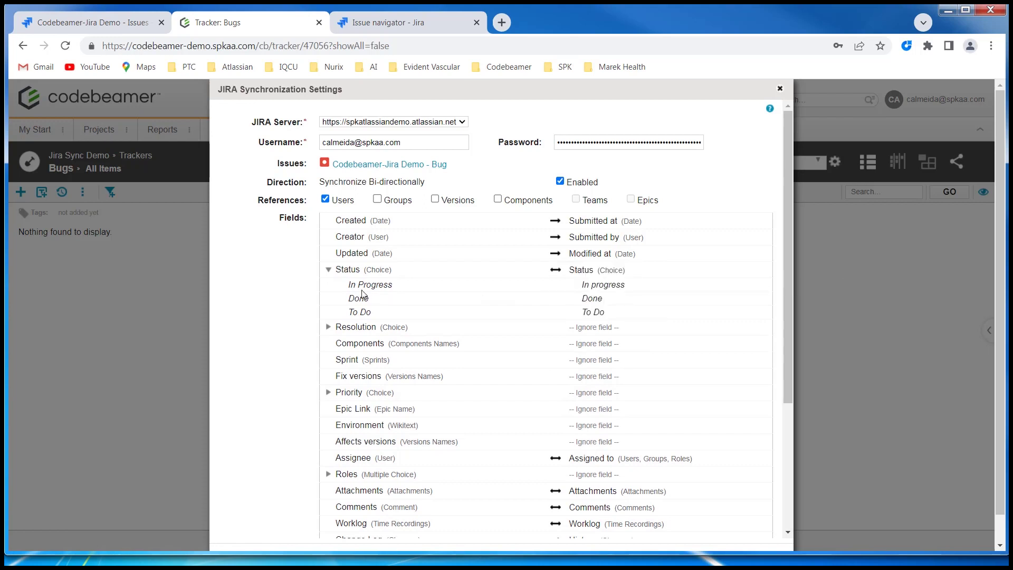
scroll(789, 296, "down", 2)
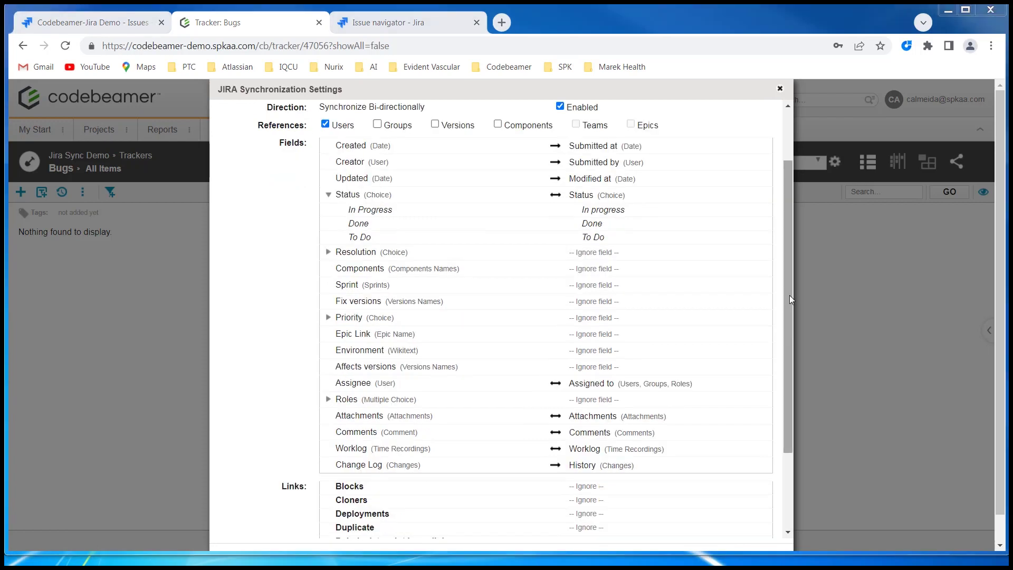
- Map the Jira Priority field to the tracker's Priority field
left_click(329, 318)
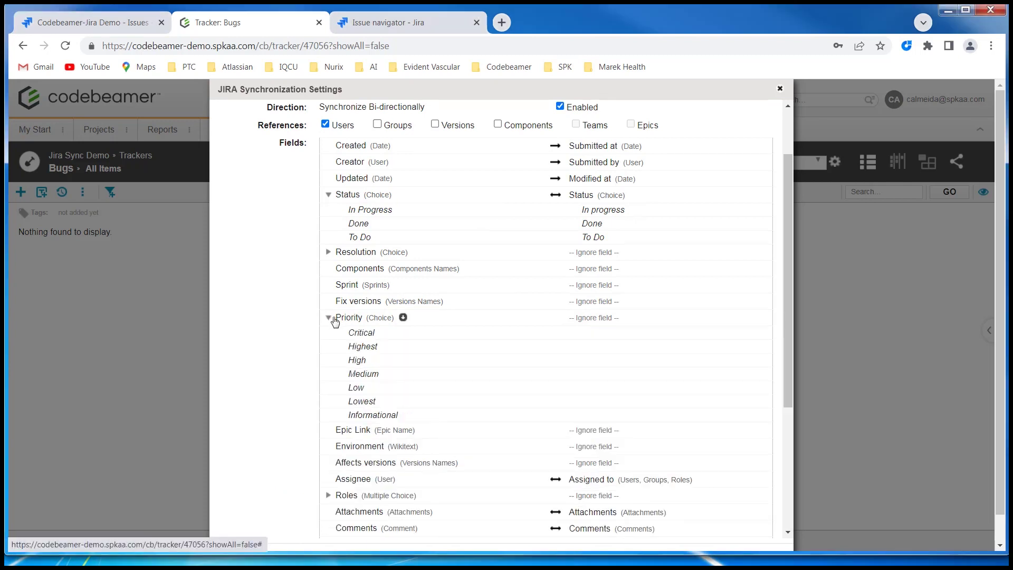
left_click(627, 318)
left_click(658, 319)
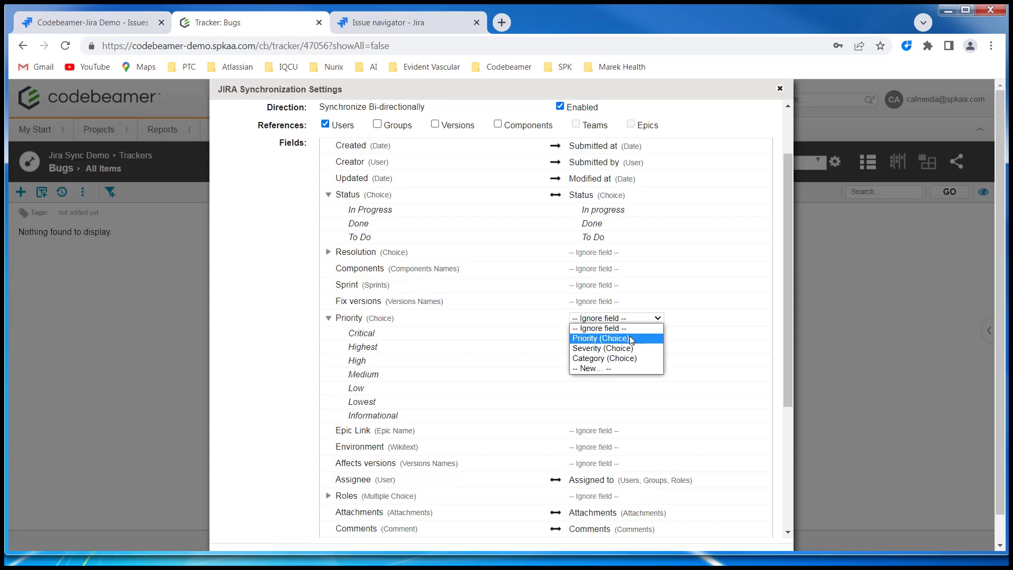
left_click(629, 337)
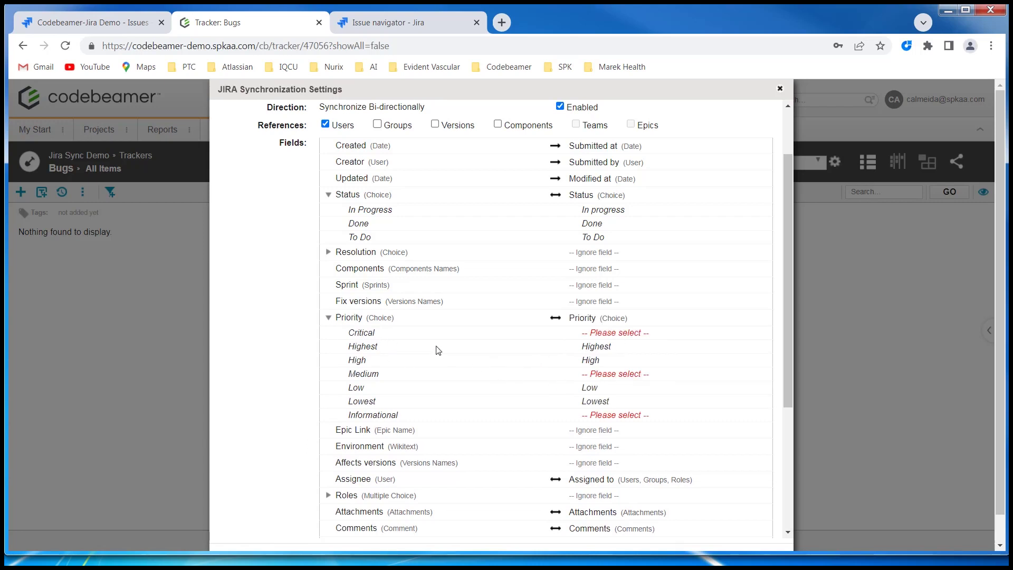
- Create new matching priority values for Critical, Medium and Informational via '-- New... --'
mouse_move(633, 335)
left_click(658, 334)
left_click(652, 334)
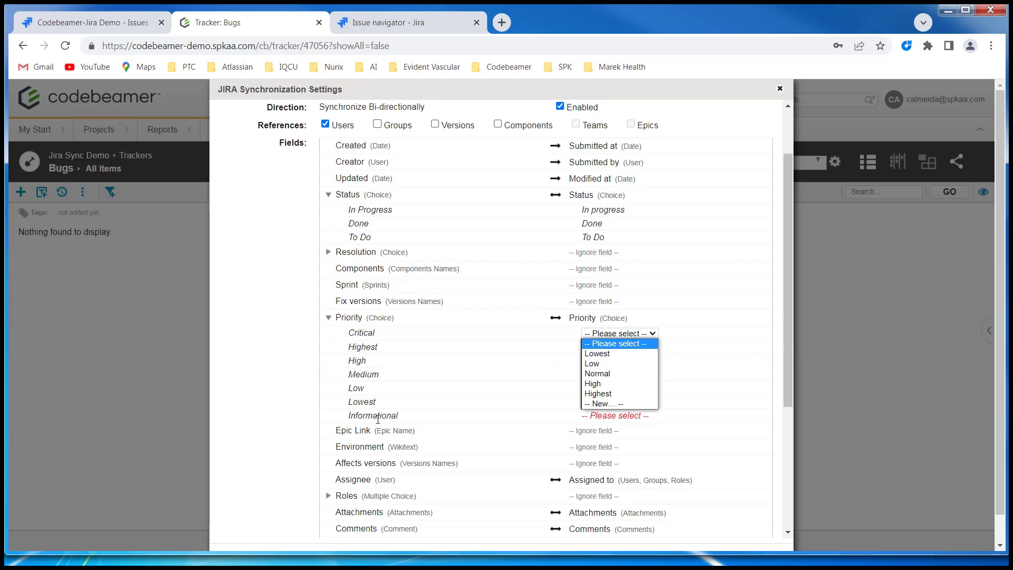
left_click(600, 403)
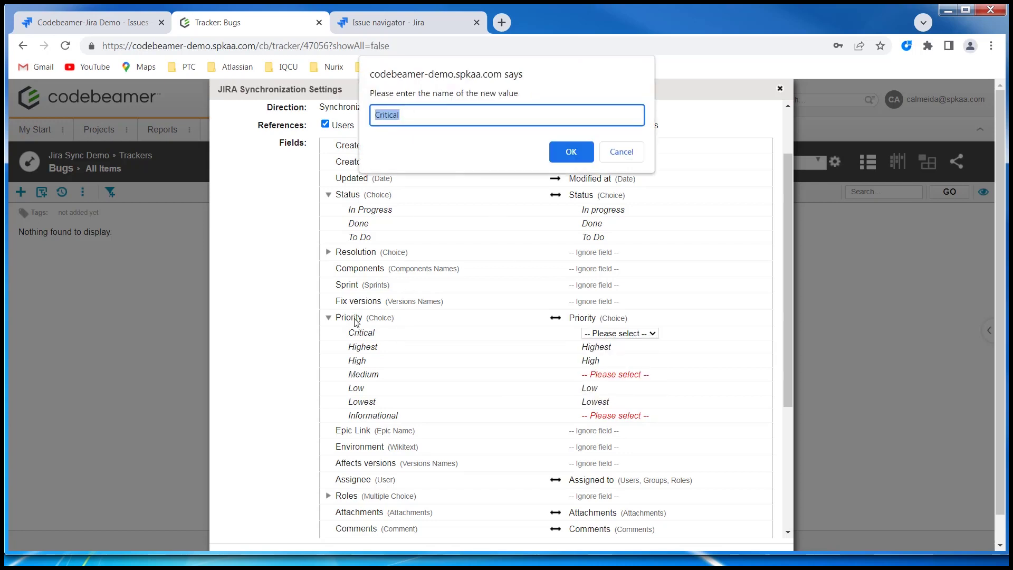
left_click(570, 153)
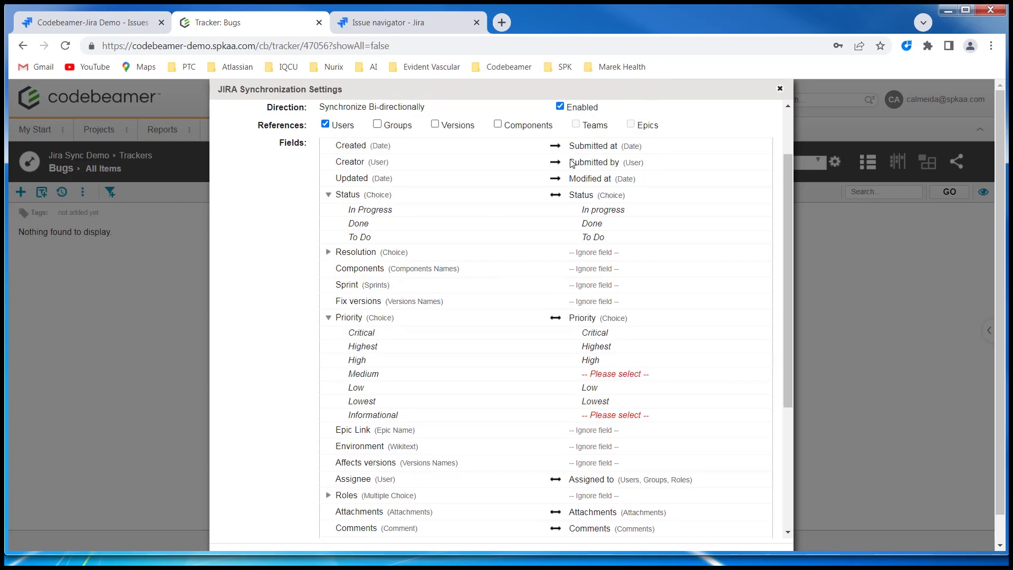
left_click(657, 377)
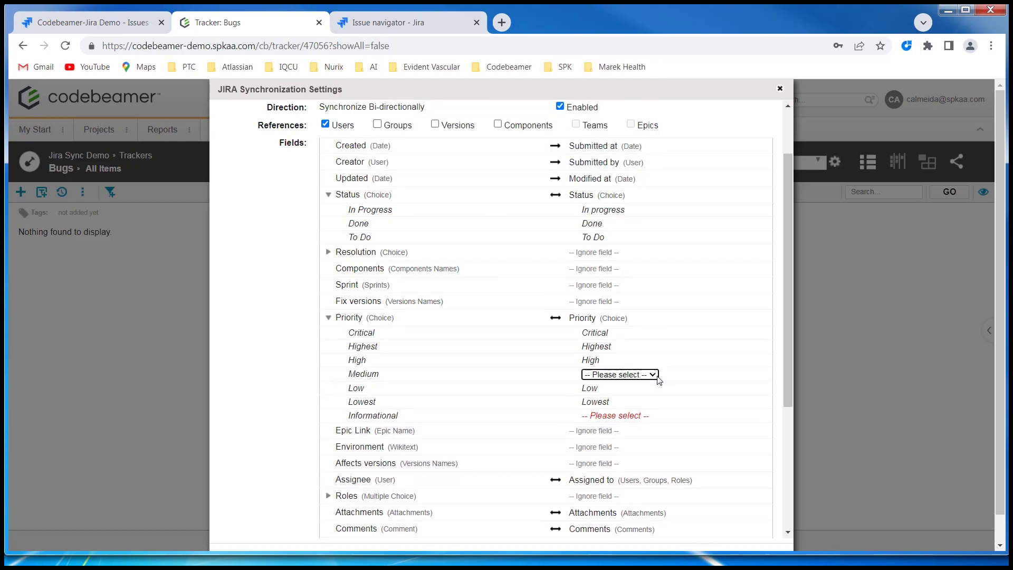
left_click(653, 375)
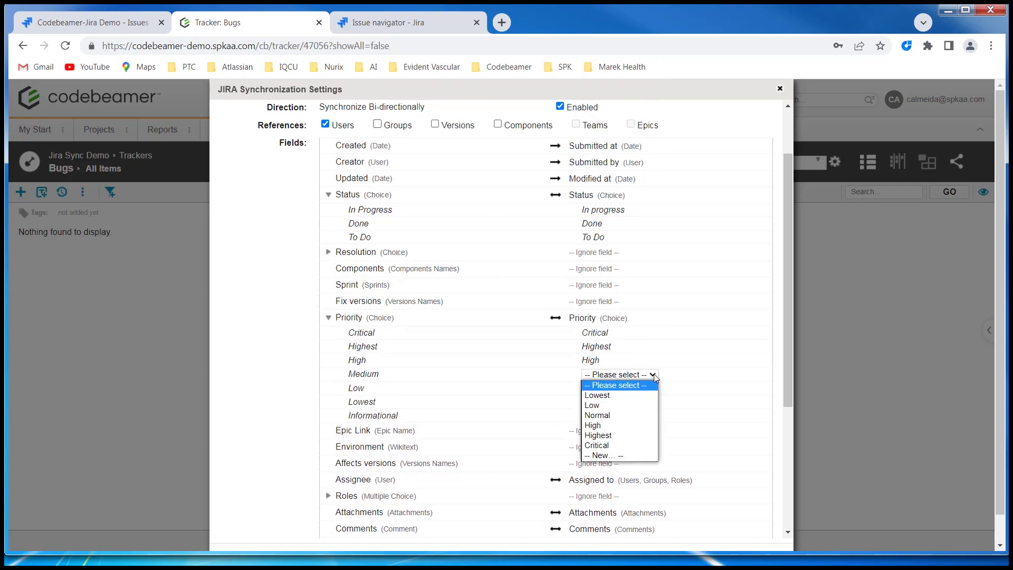
left_click(604, 454)
left_click(568, 151)
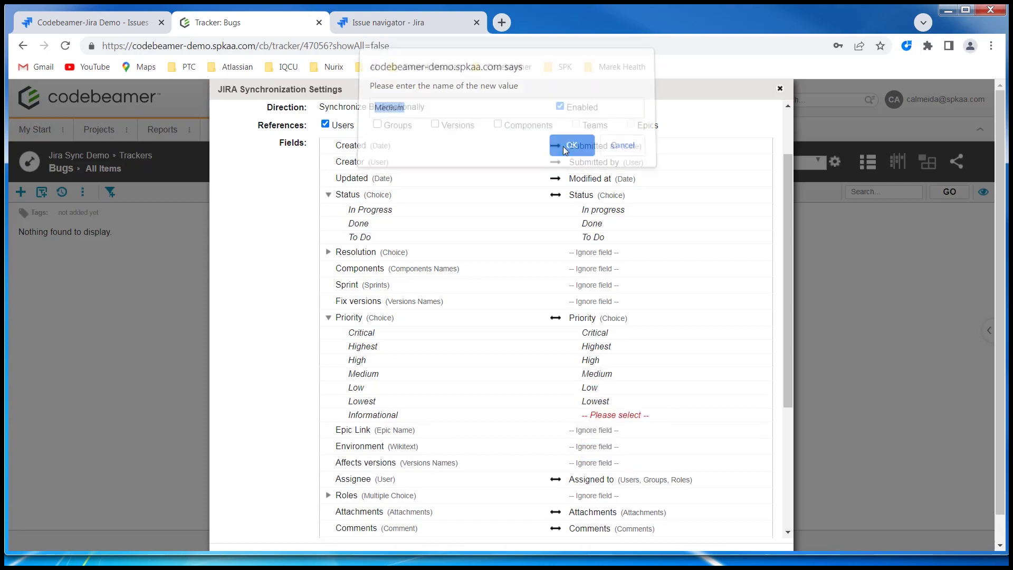
left_click(654, 416)
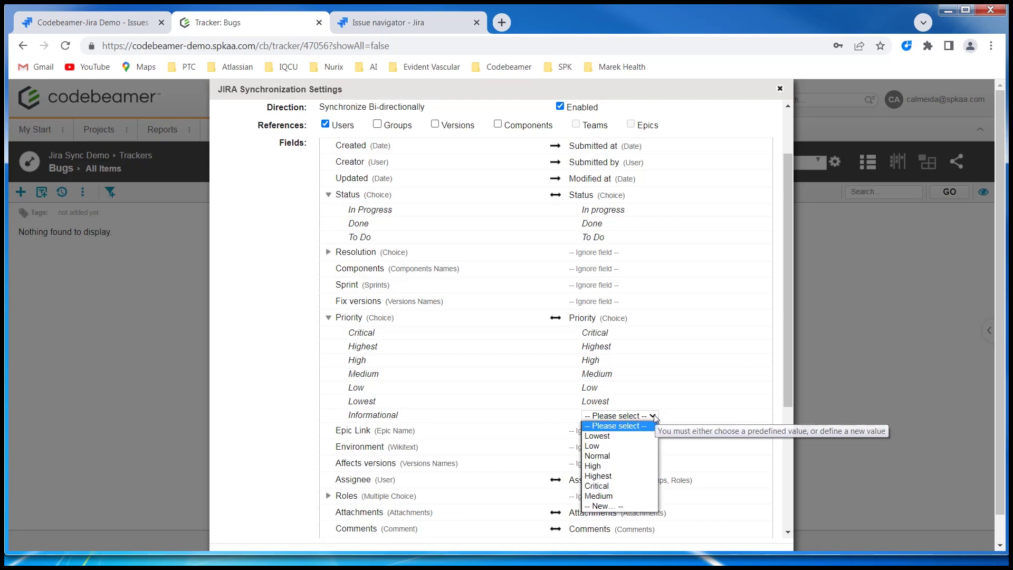
left_click(611, 507)
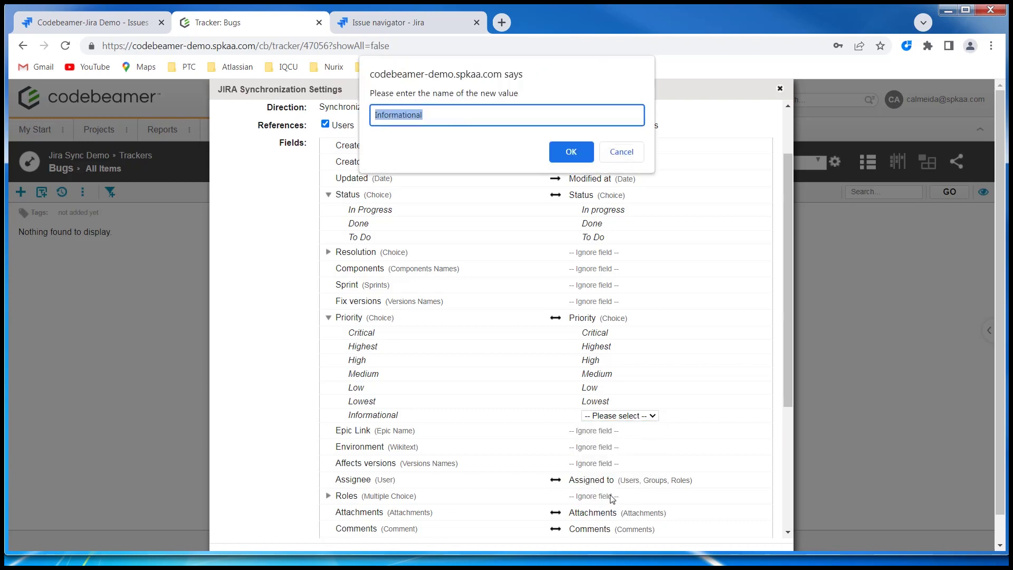
left_click(572, 153)
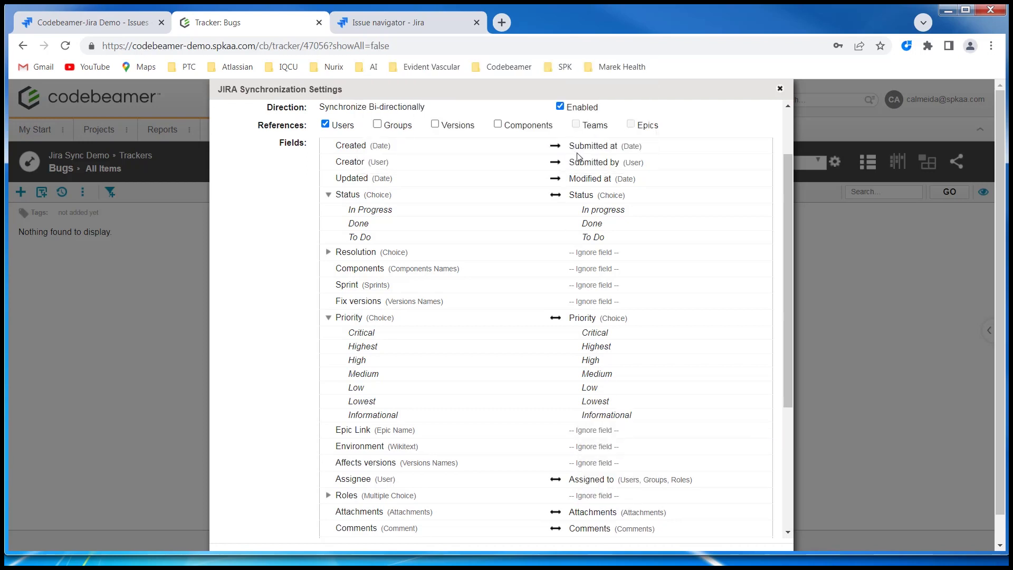
- Enter 10m in the synchronization settings' Run every field
left_click_drag(788, 238, 771, 342)
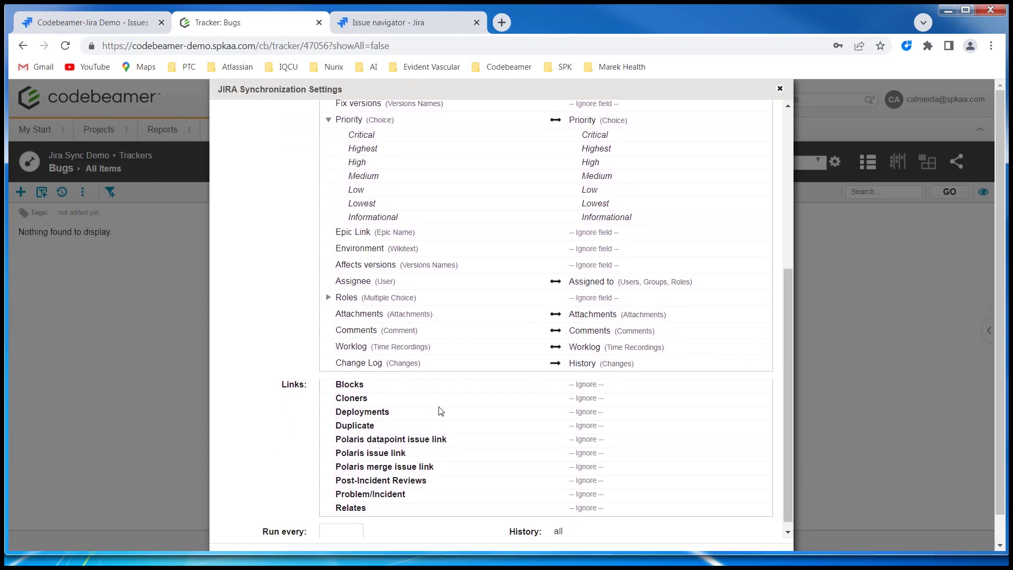
left_click_drag(789, 327, 789, 376)
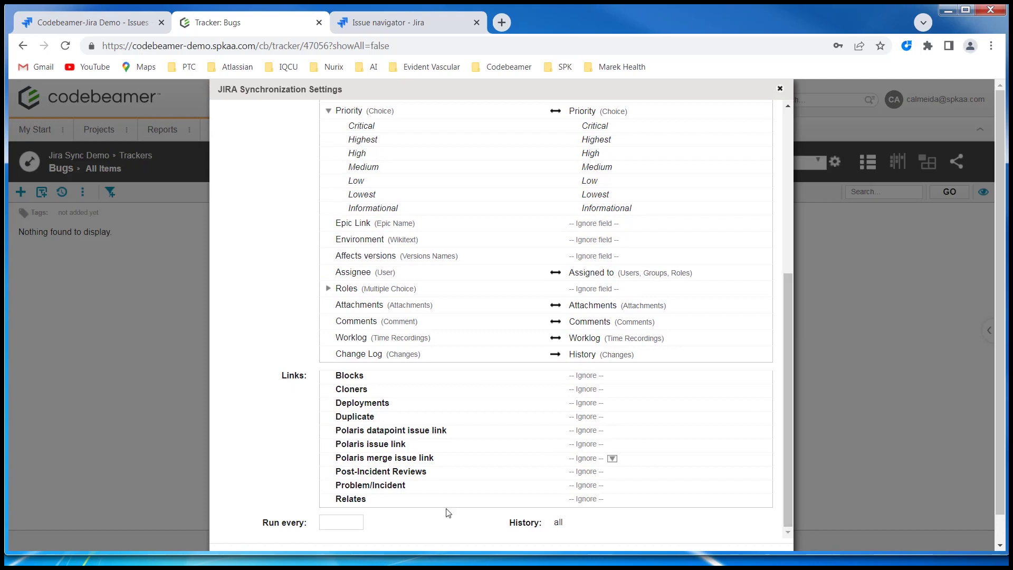
left_click(339, 522)
type("10")
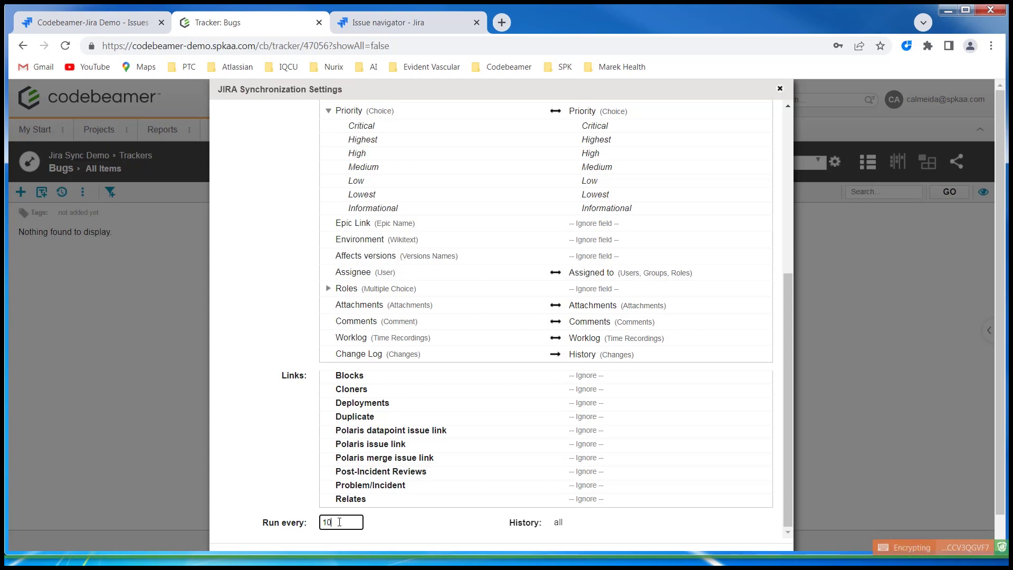
type("m")
left_click(1003, 282)
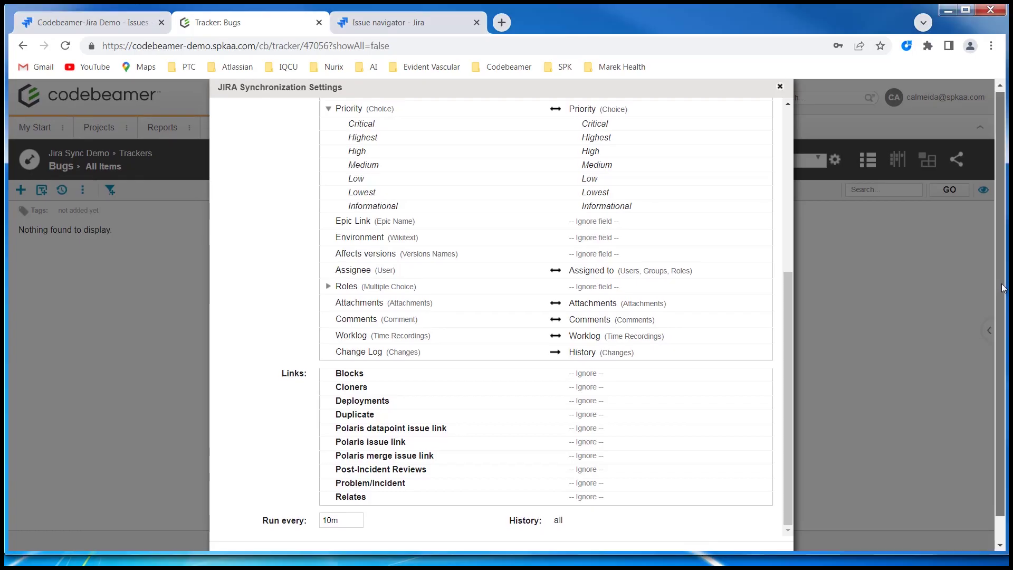
left_click_drag(1002, 282, 999, 317)
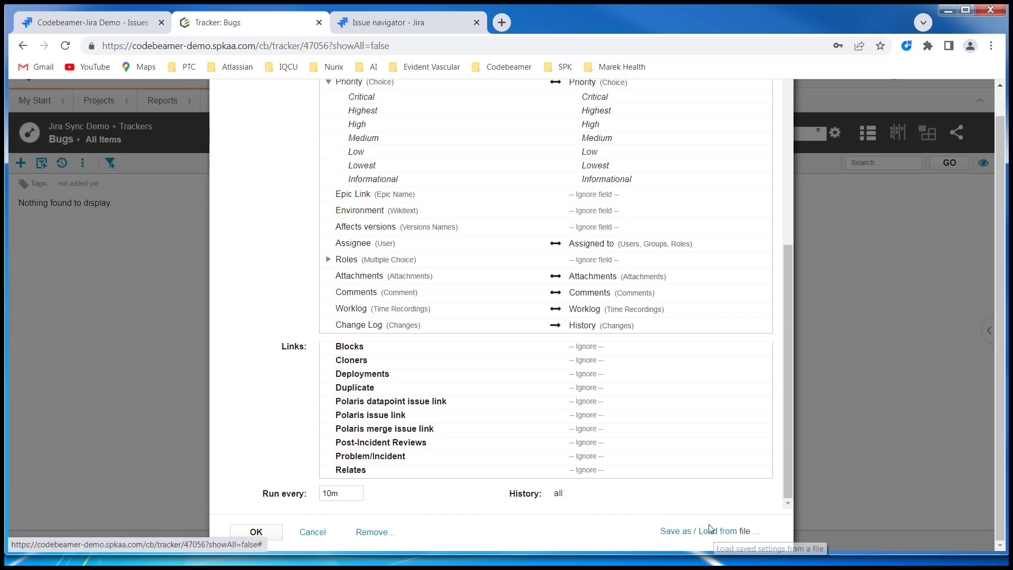
- Save the sync settings, run Synchronize, and dismiss the results after 4 bugs are imported
left_click(256, 532)
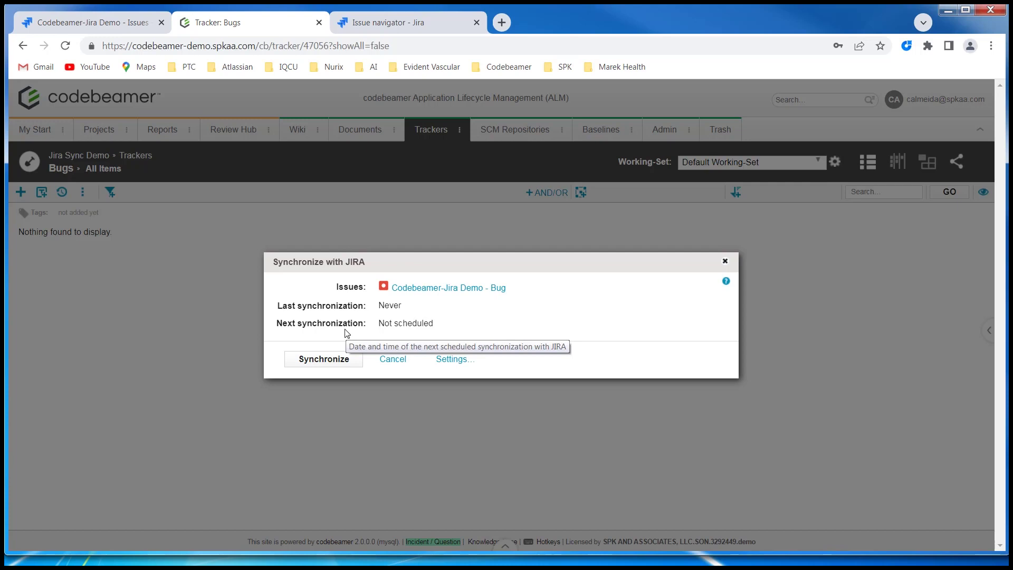
left_click(322, 360)
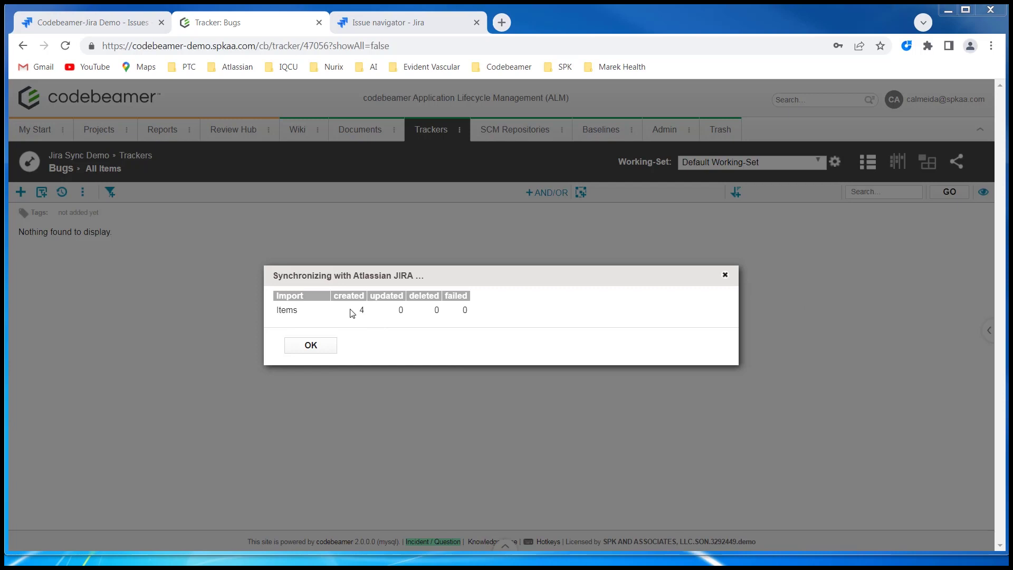
left_click(324, 349)
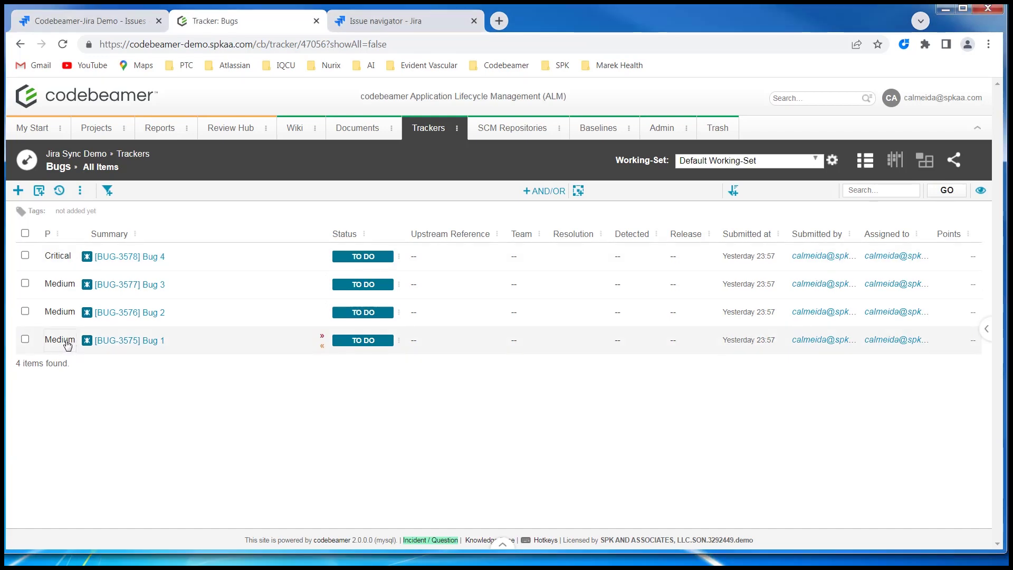
- Edit Bug 1's P cell inline, picking Informational in place of Medium
left_click(63, 342)
left_click(63, 342)
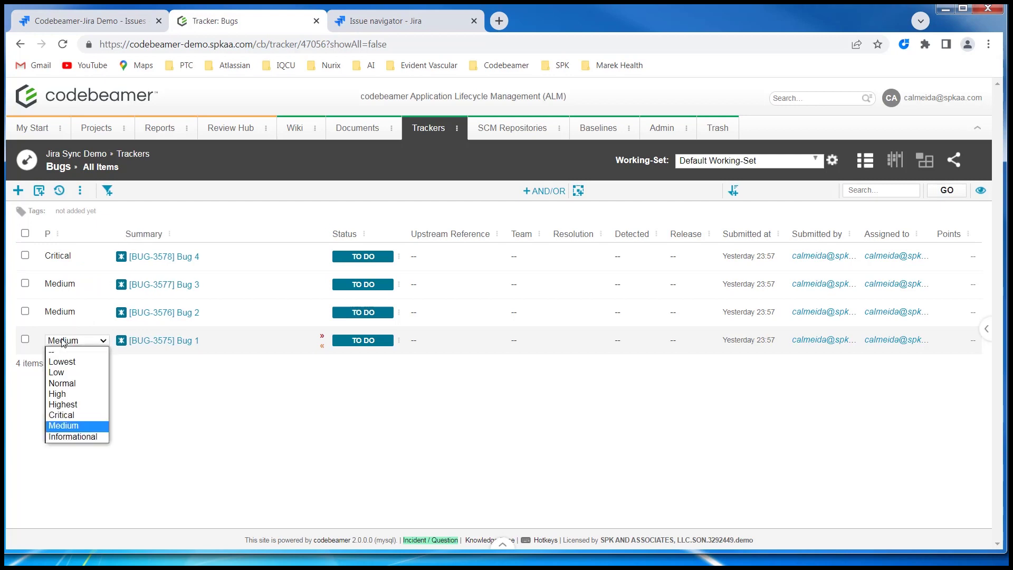
left_click(70, 437)
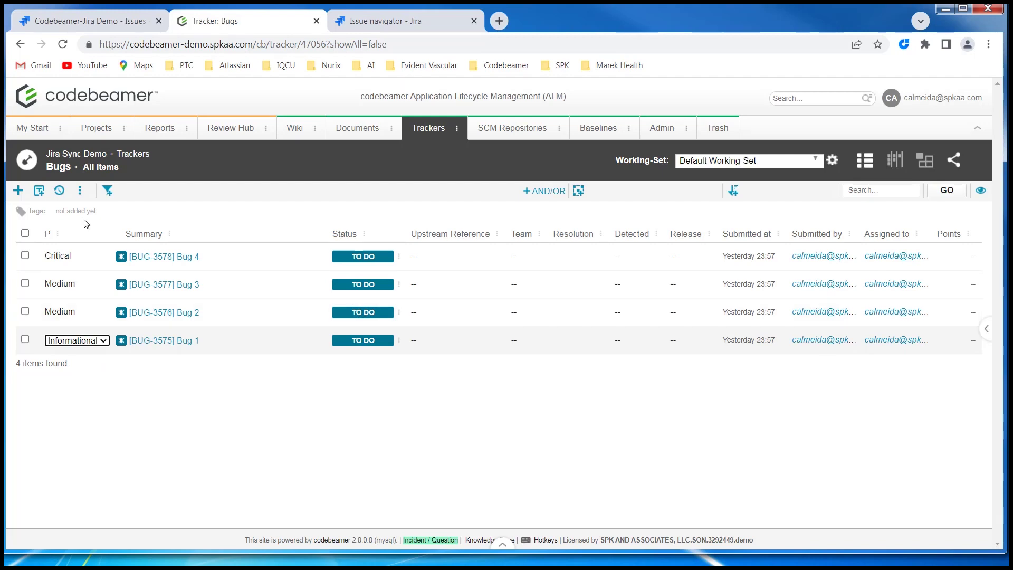
- Run a second Bugs tracker sync to Jira, exporting Bug 1's priority change as 1 updated item
left_click(81, 191)
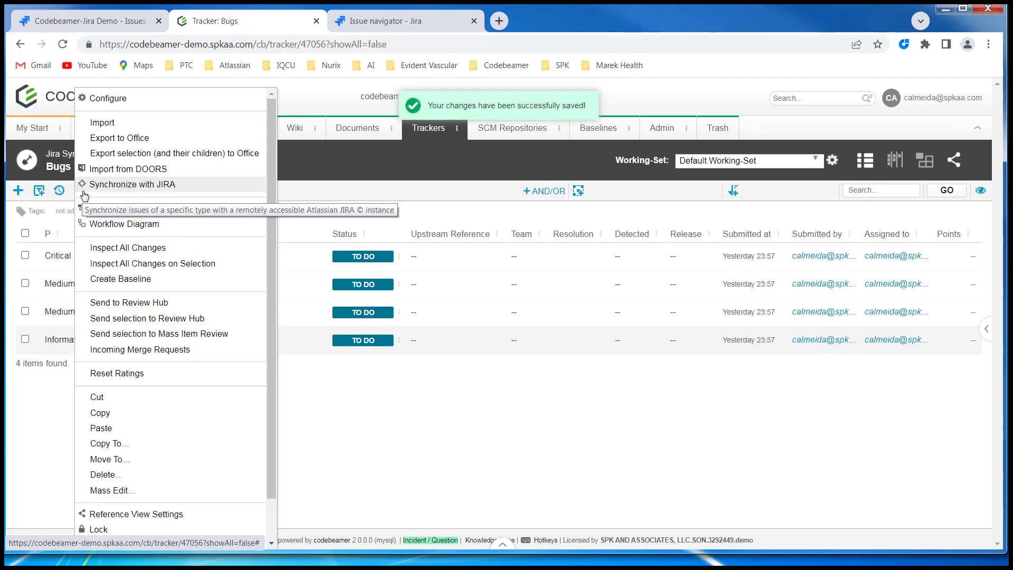
left_click(119, 188)
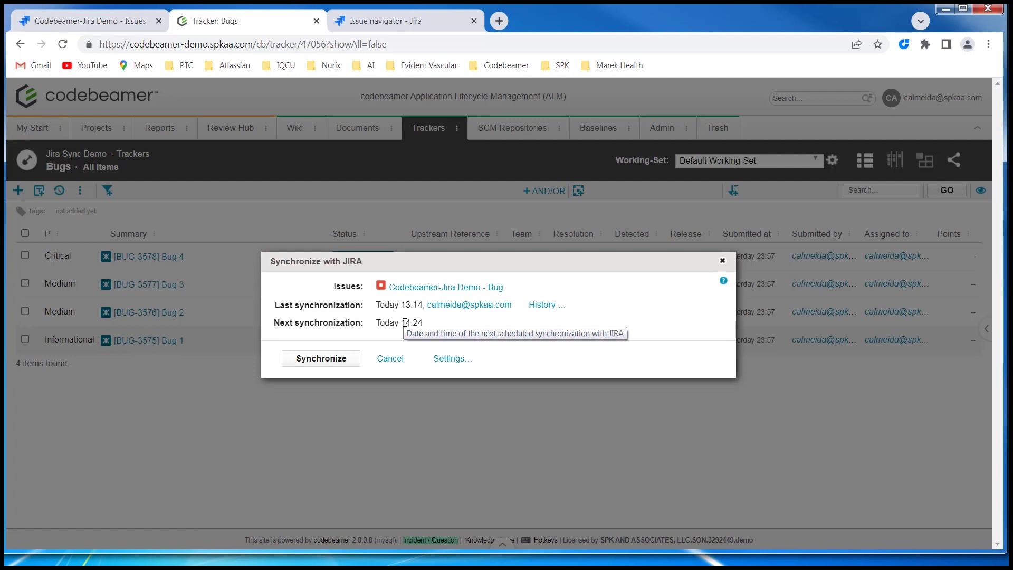
left_click(316, 360)
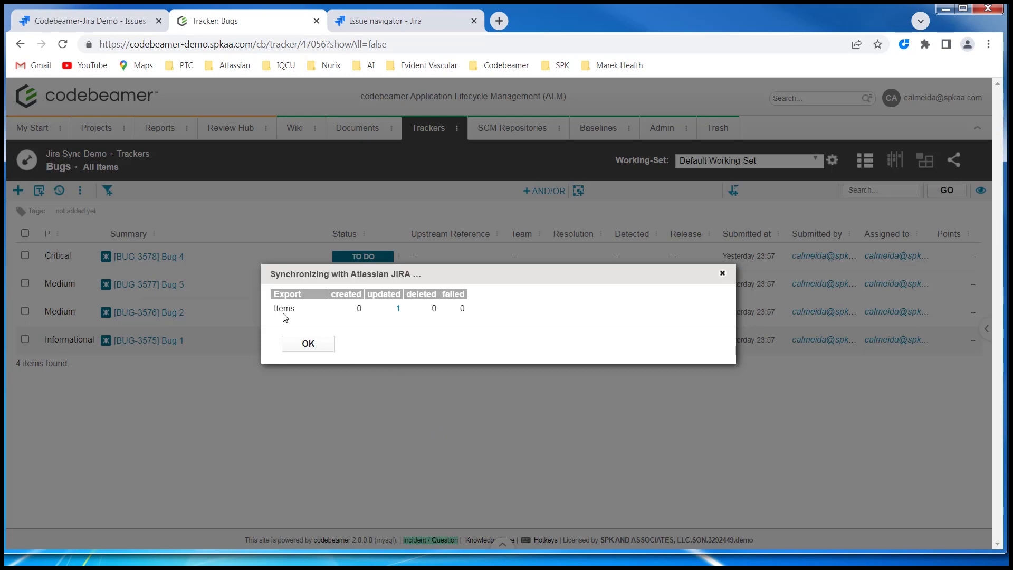
left_click(308, 344)
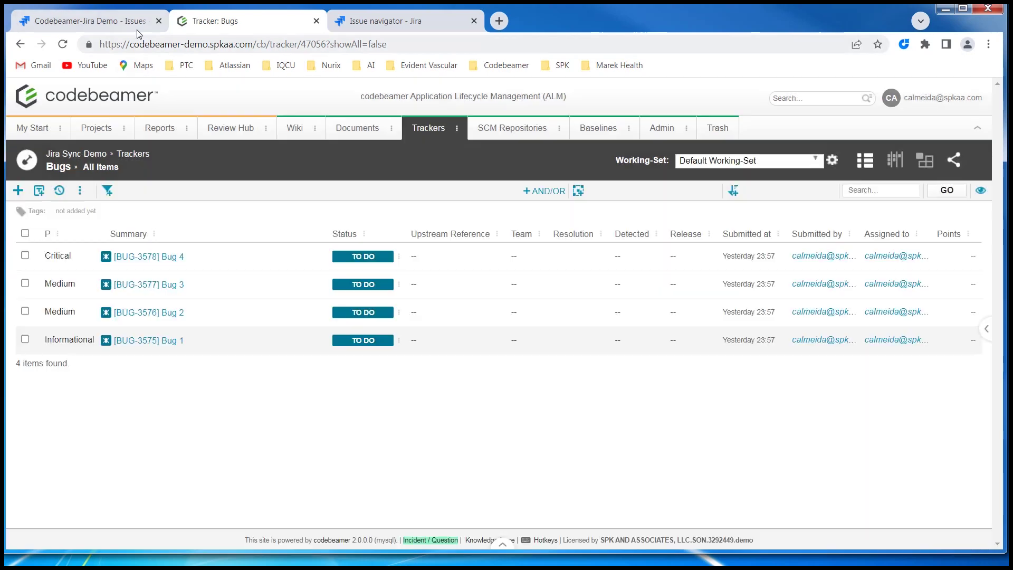
- Reload the Codebeamer-Jira Demo issue list in Jira to show Bug 1 at Informational priority
left_click(137, 24)
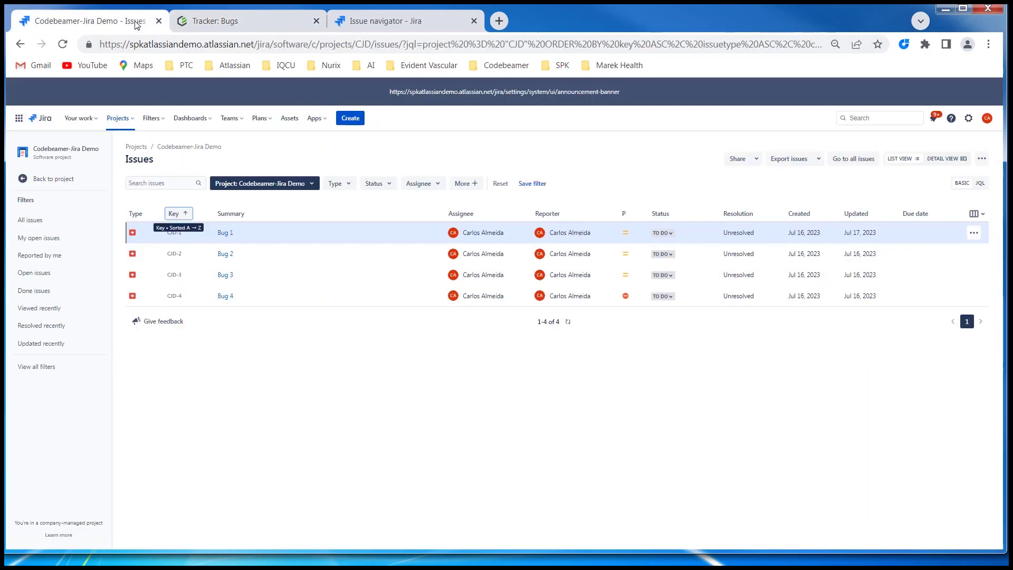
left_click(62, 44)
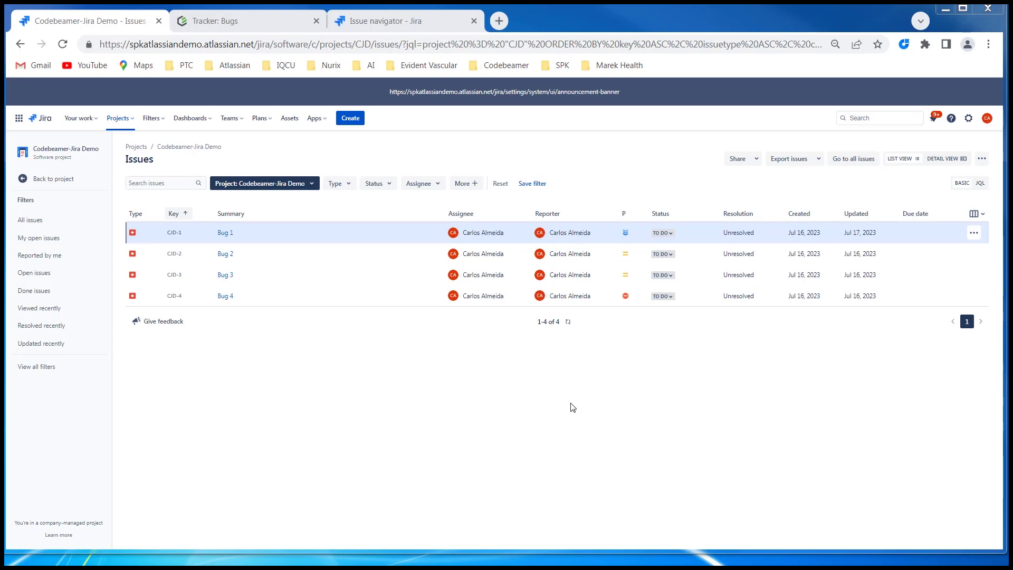
- Back in the Codebeamer Bugs tracker, open the Jira synchronization history
left_click(269, 21)
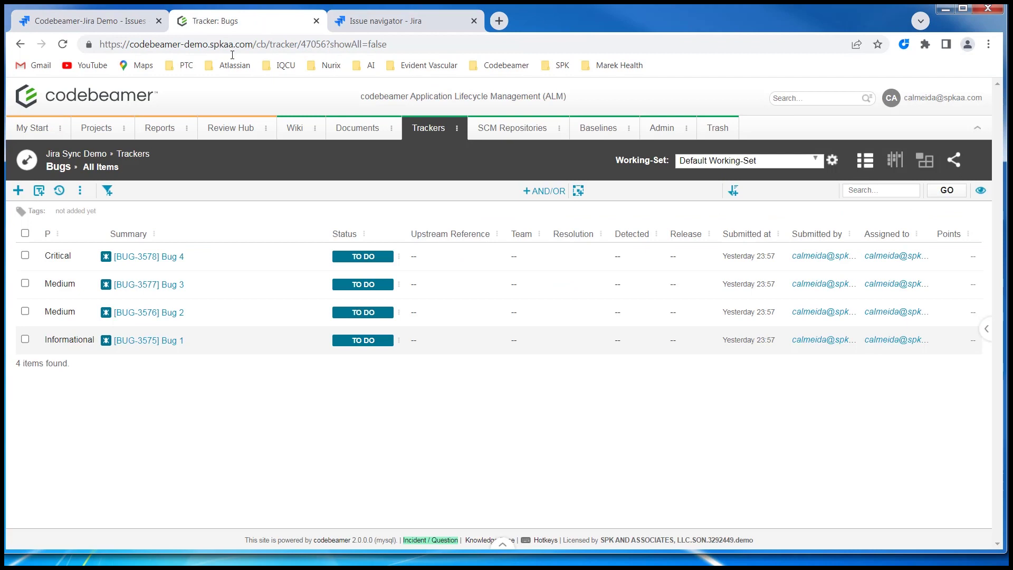
left_click(81, 194)
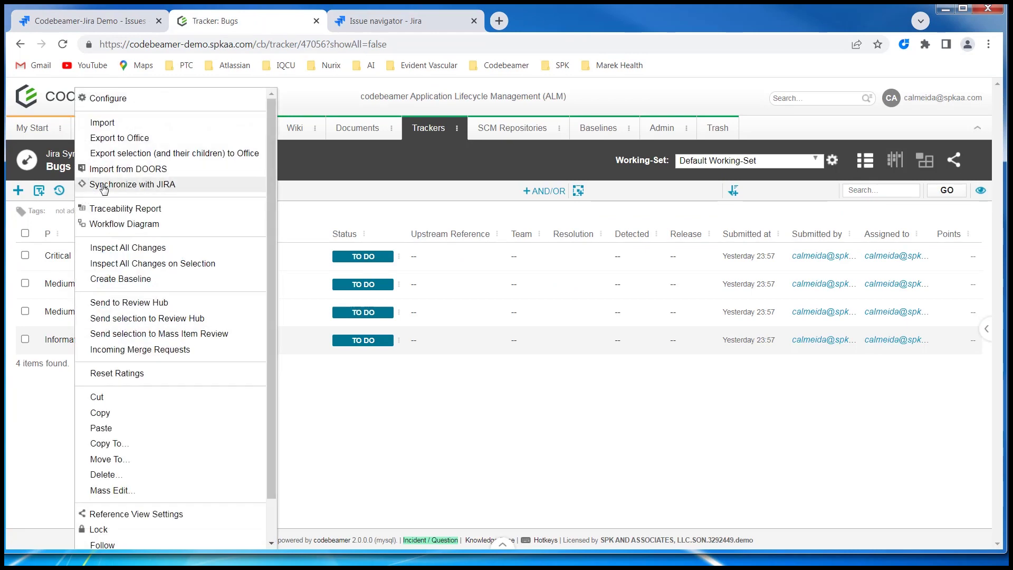
left_click(127, 181)
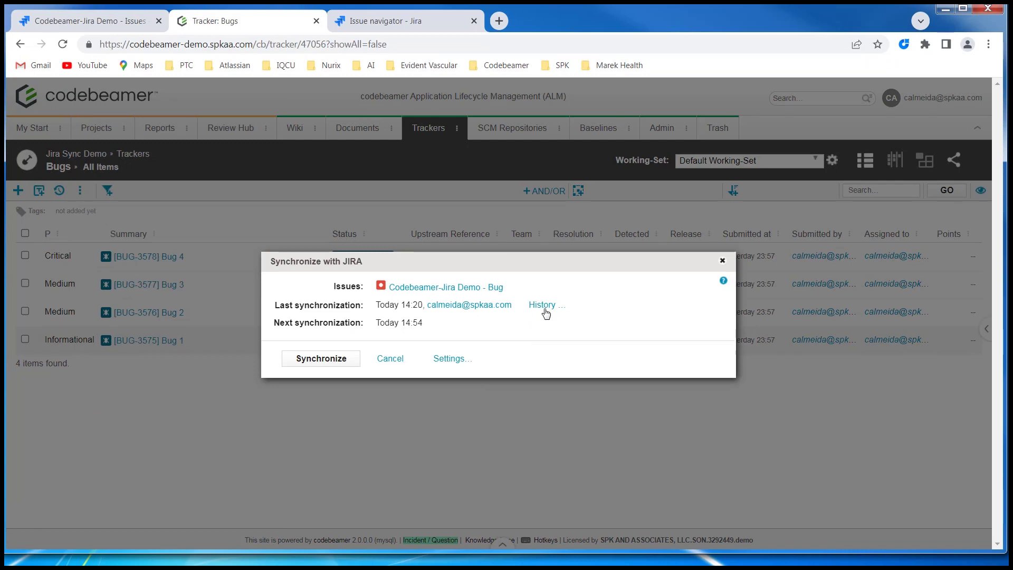
left_click(544, 307)
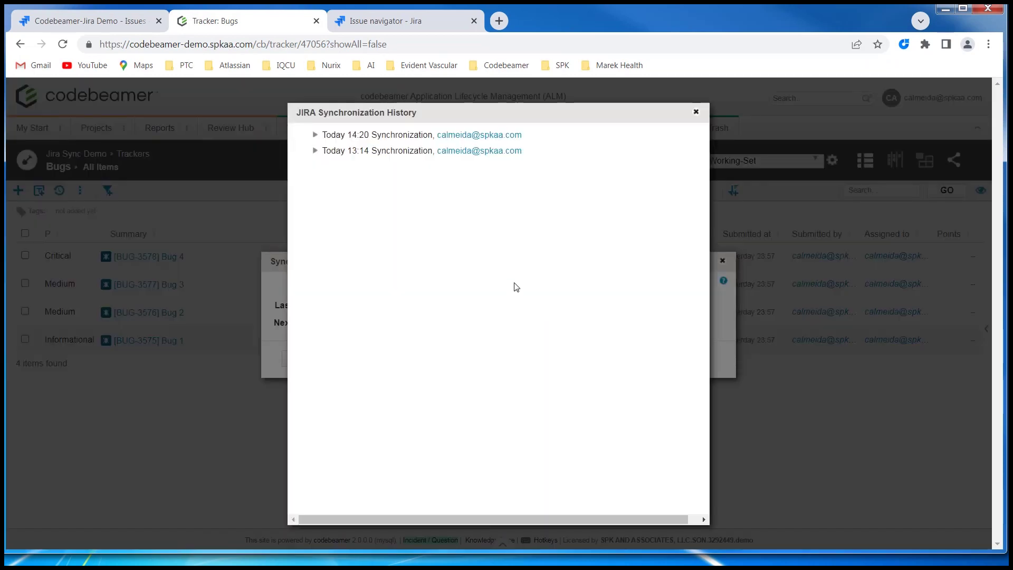
- Expand the 14:20 and 13:14 sync entries and list CJD-1 Bug 1's Priority set to Informational
left_click(315, 136)
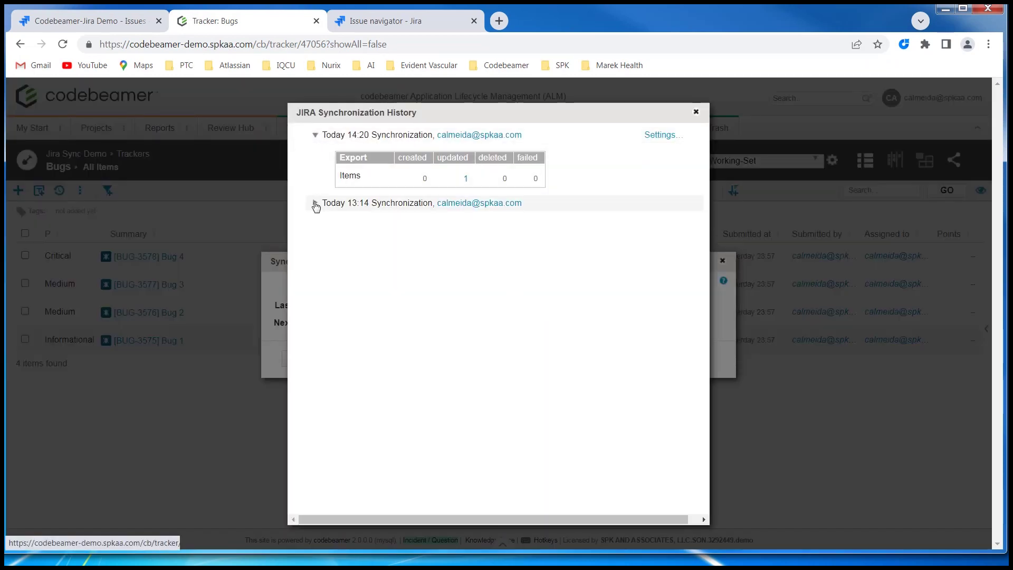
left_click(316, 204)
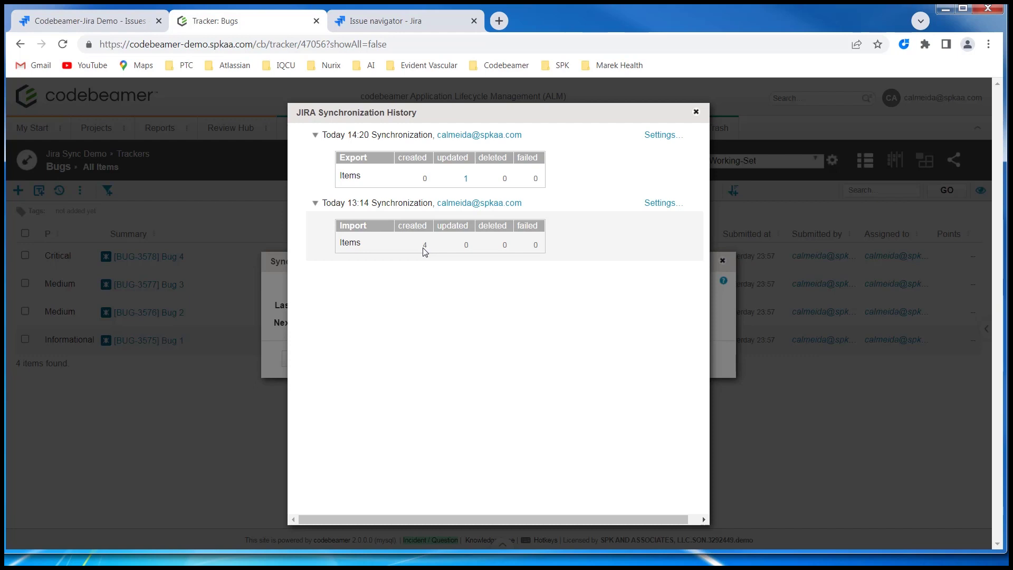
left_click(466, 179)
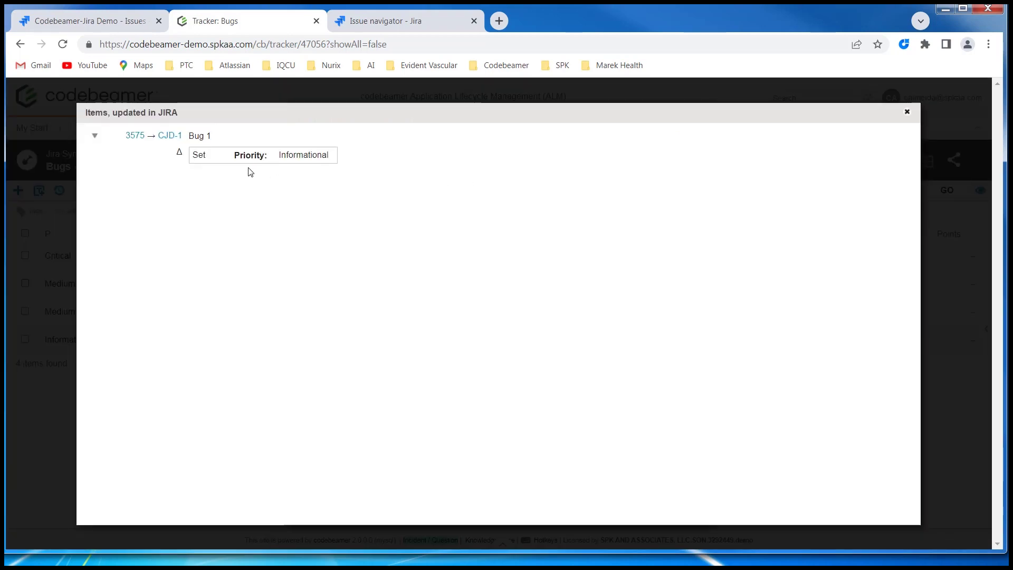